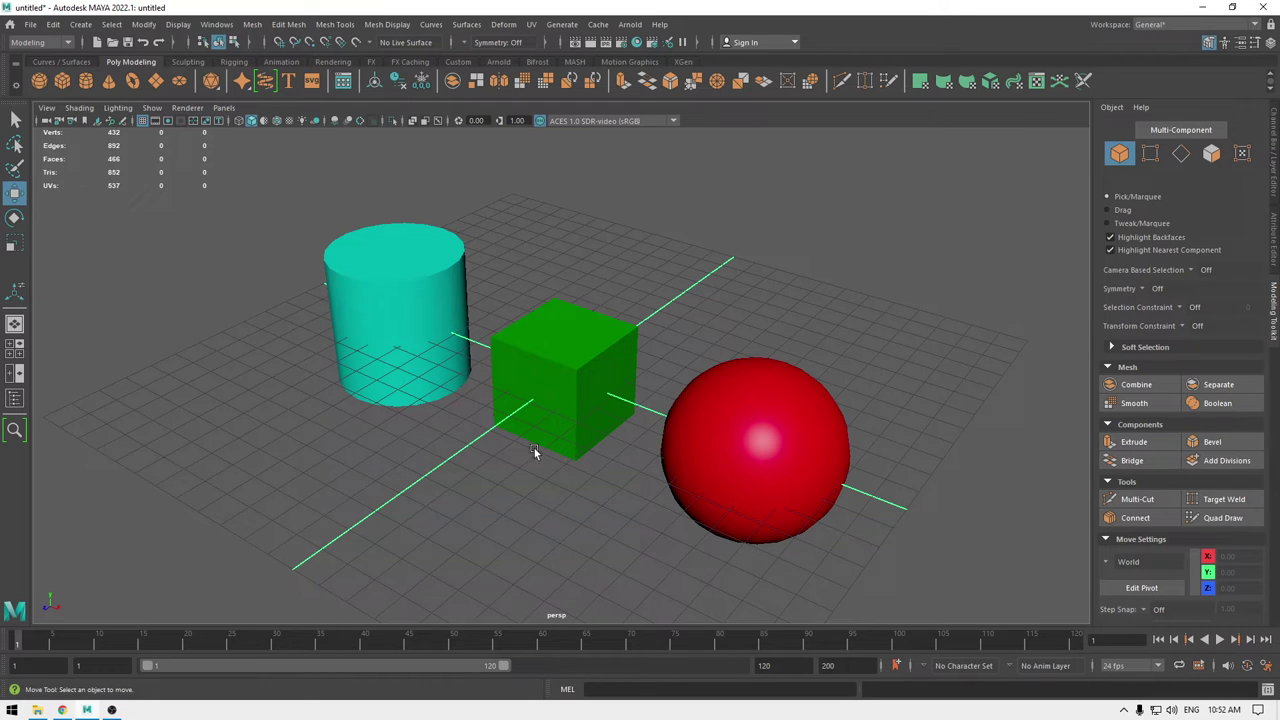
Show the Outliner, dock it briefly on the right, then float it beside the viewport
left_click(15, 399)
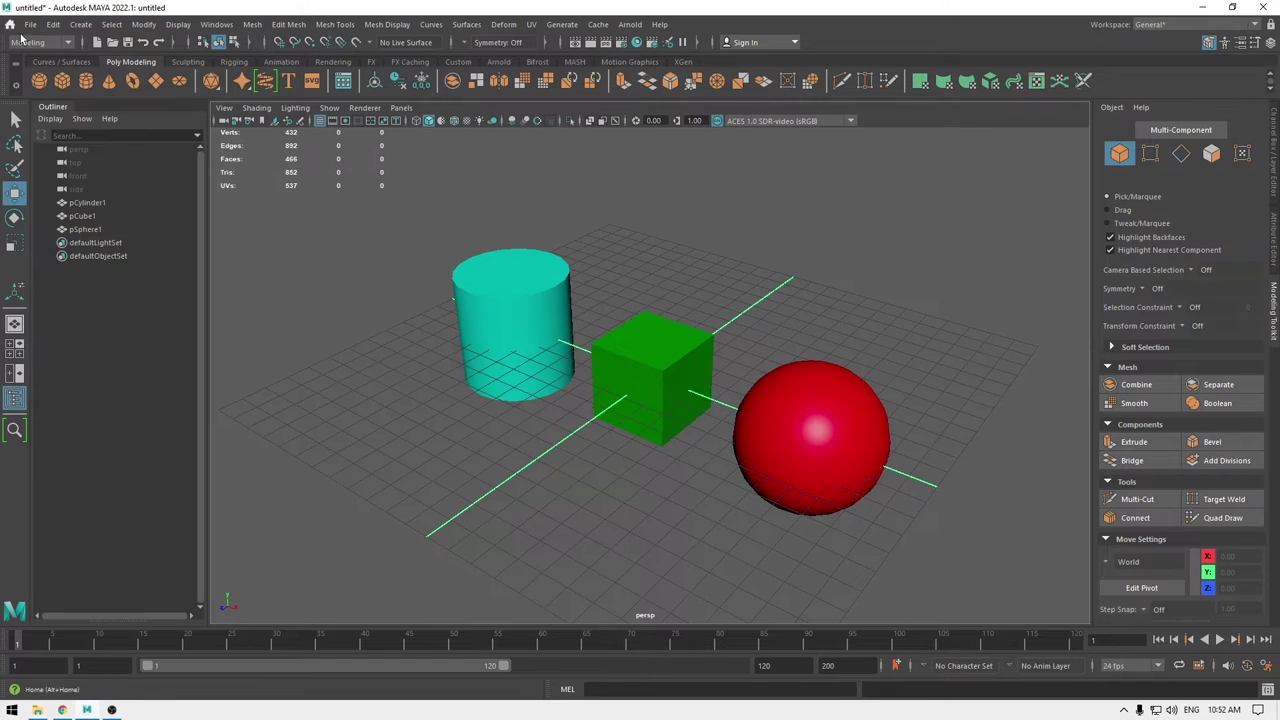
left_click_drag(47, 110, 1092, 213)
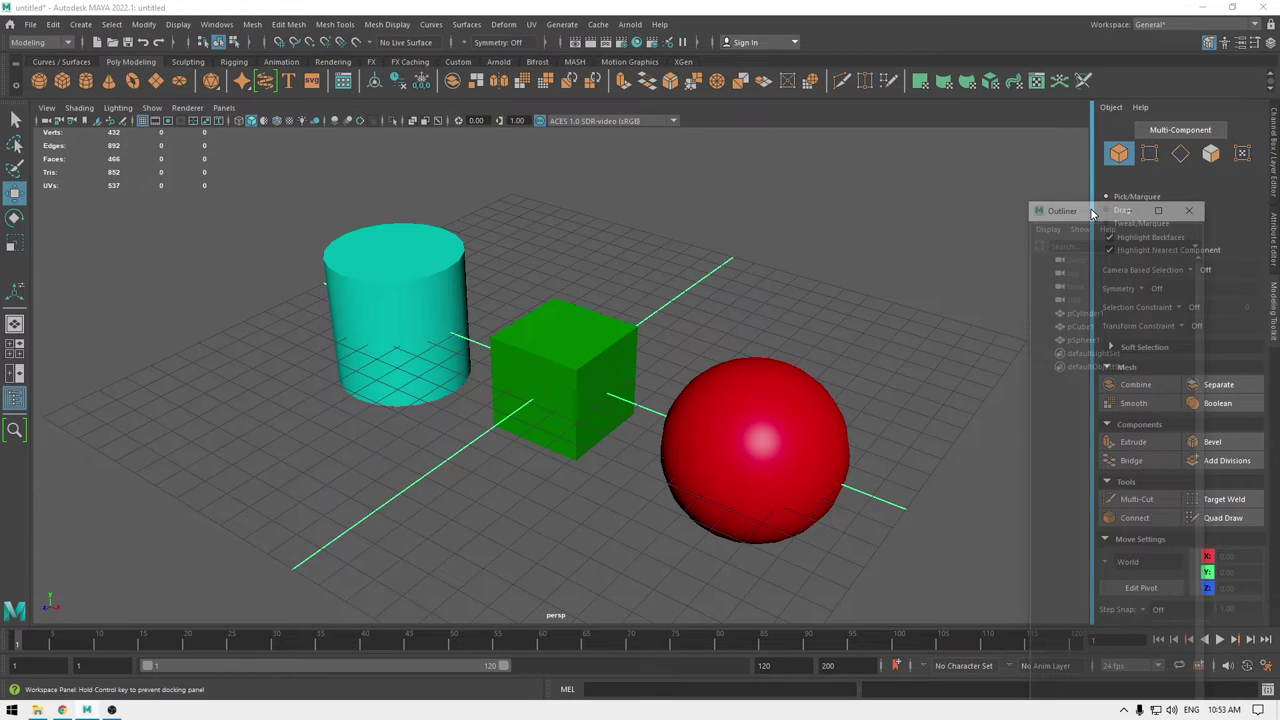
left_click_drag(1092, 213, 1093, 214)
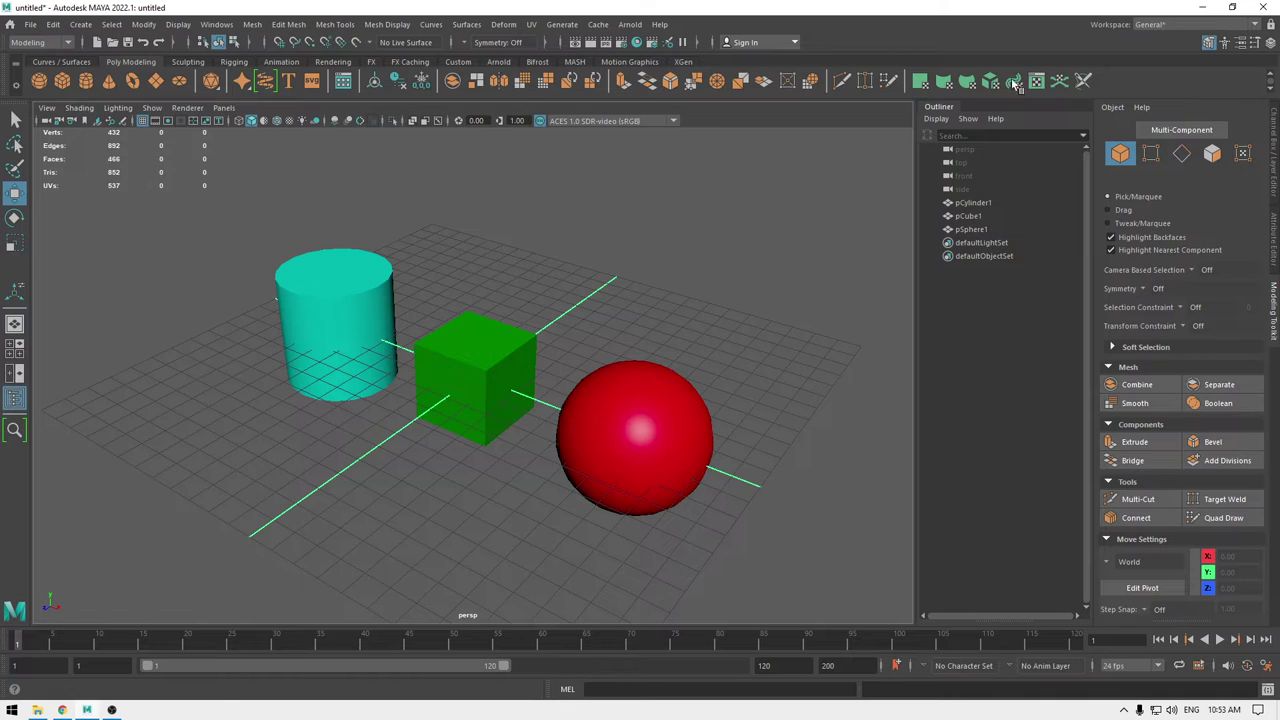
left_click_drag(938, 110, 988, 126)
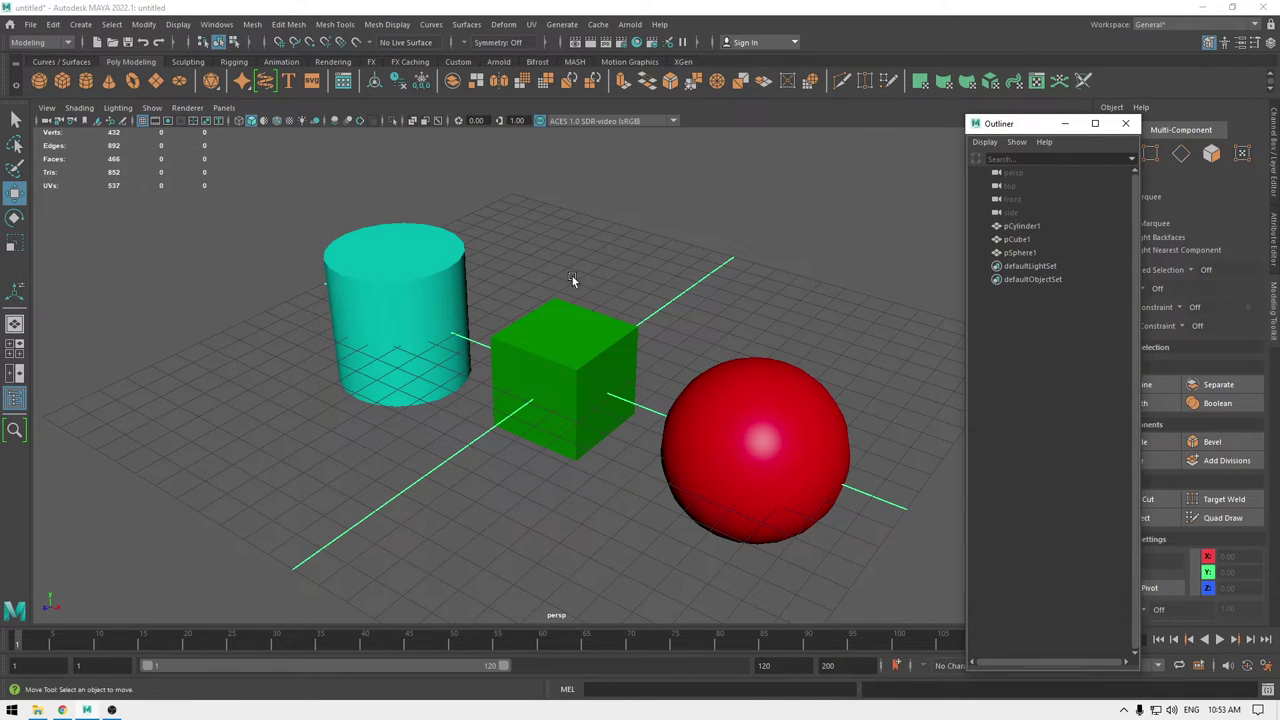
left_click_drag(574, 283, 620, 474, "alt")
left_click_drag(670, 357, 759, 480, "alt")
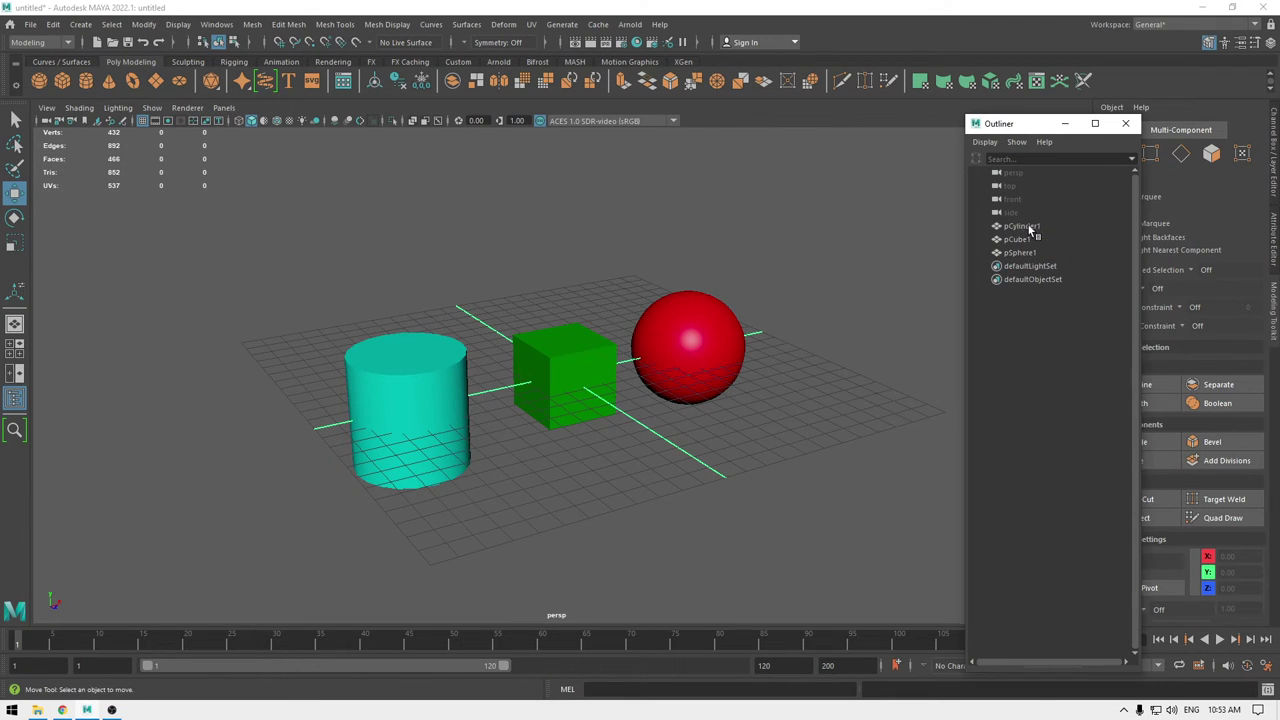
Rename pCylinder1 to Obj1 and pCube1 to Box in the Outliner
double_click(1022, 226)
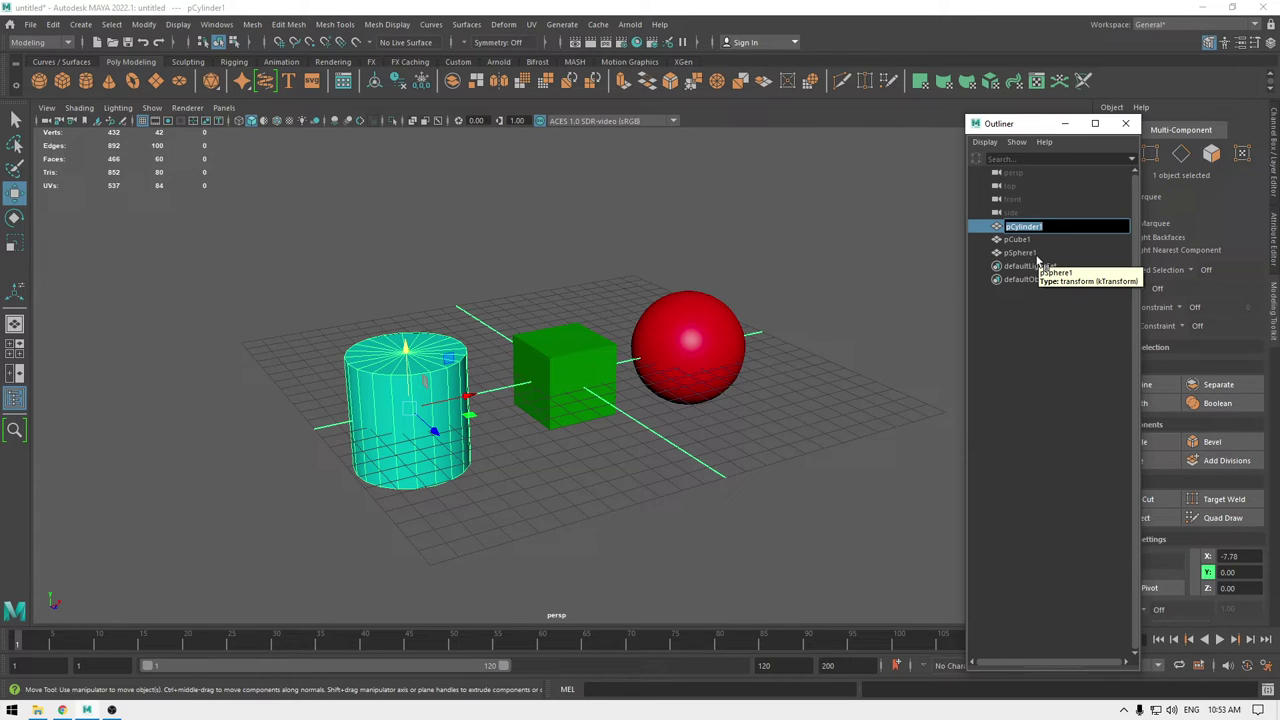
type("Obj1")
key("Return")
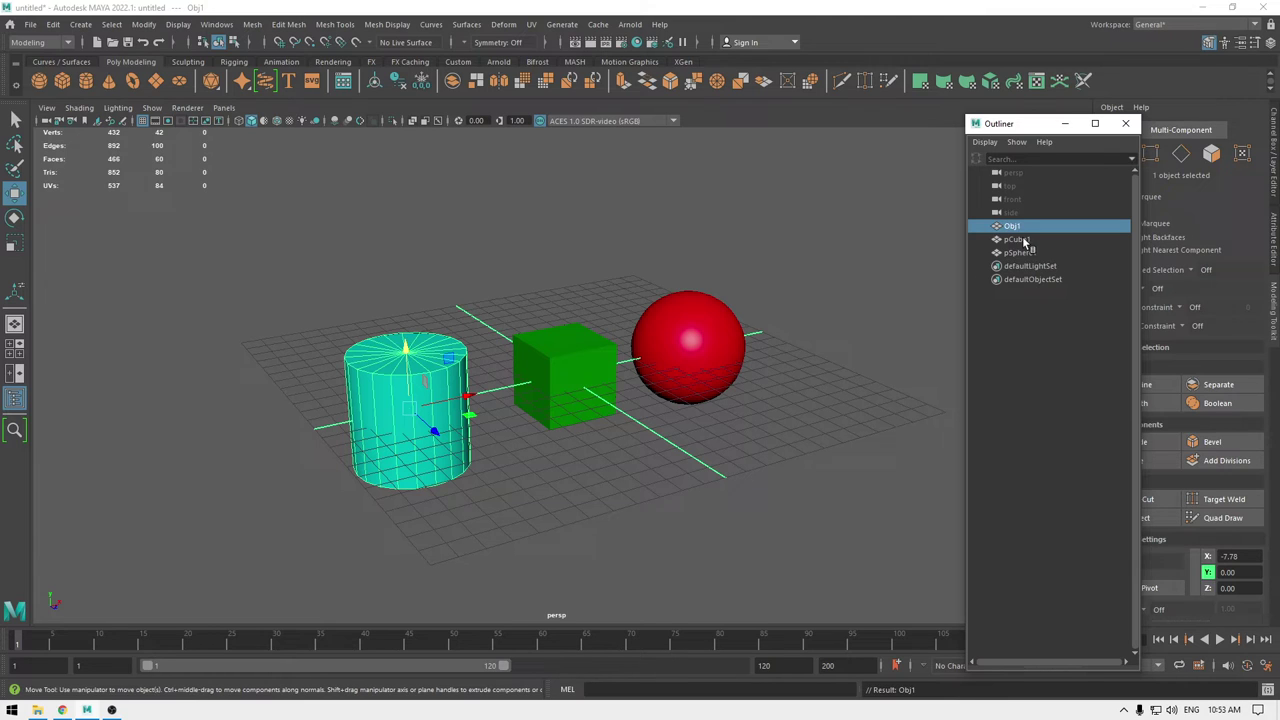
left_click(1025, 240)
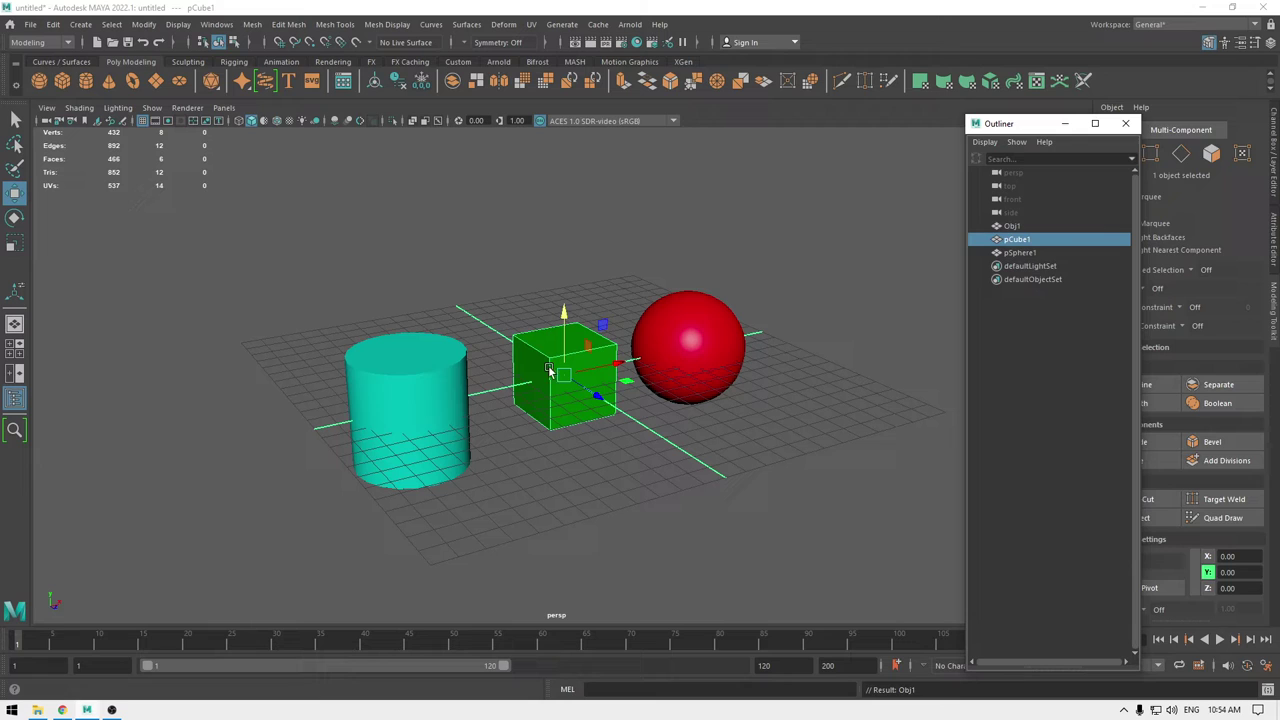
double_click(1021, 243)
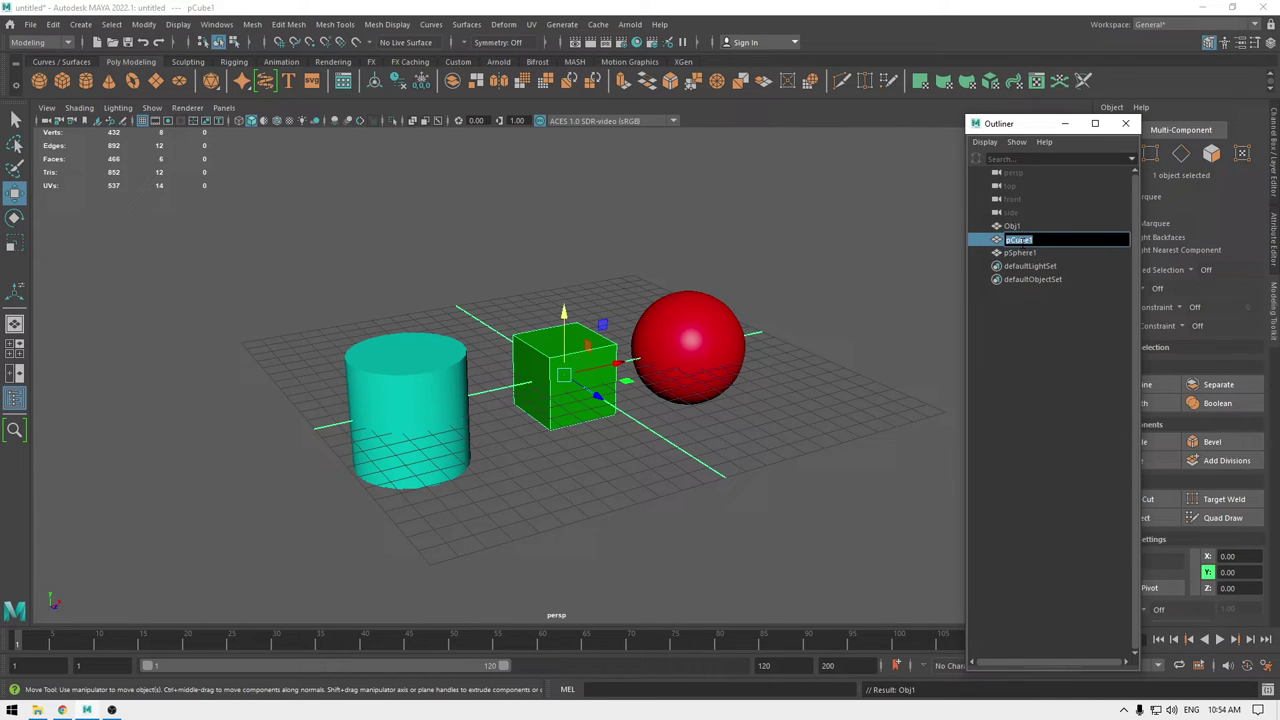
type("Box")
key("Return")
Rename pSphere1 to Ball and change the cylinder's name from Obj1 to Pipe
left_click(1020, 254)
double_click(1022, 256)
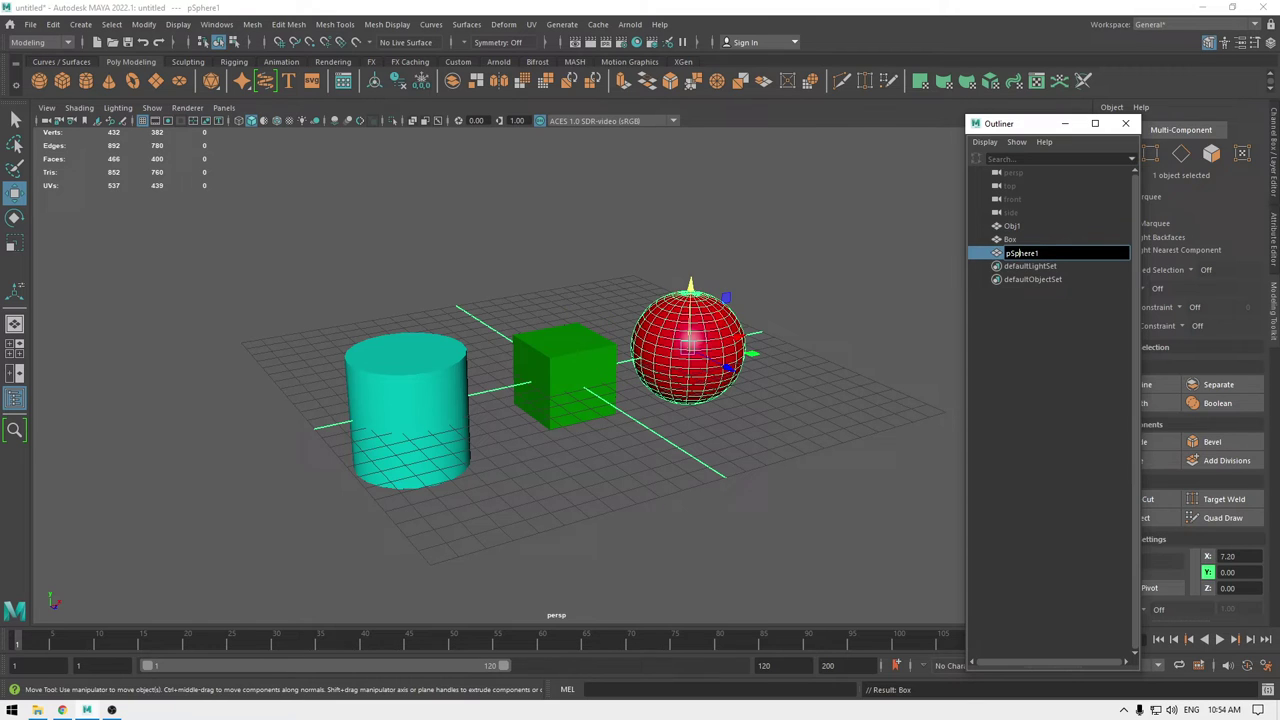
key("ctrl+a")
type("V")
key("Return")
double_click(1014, 226)
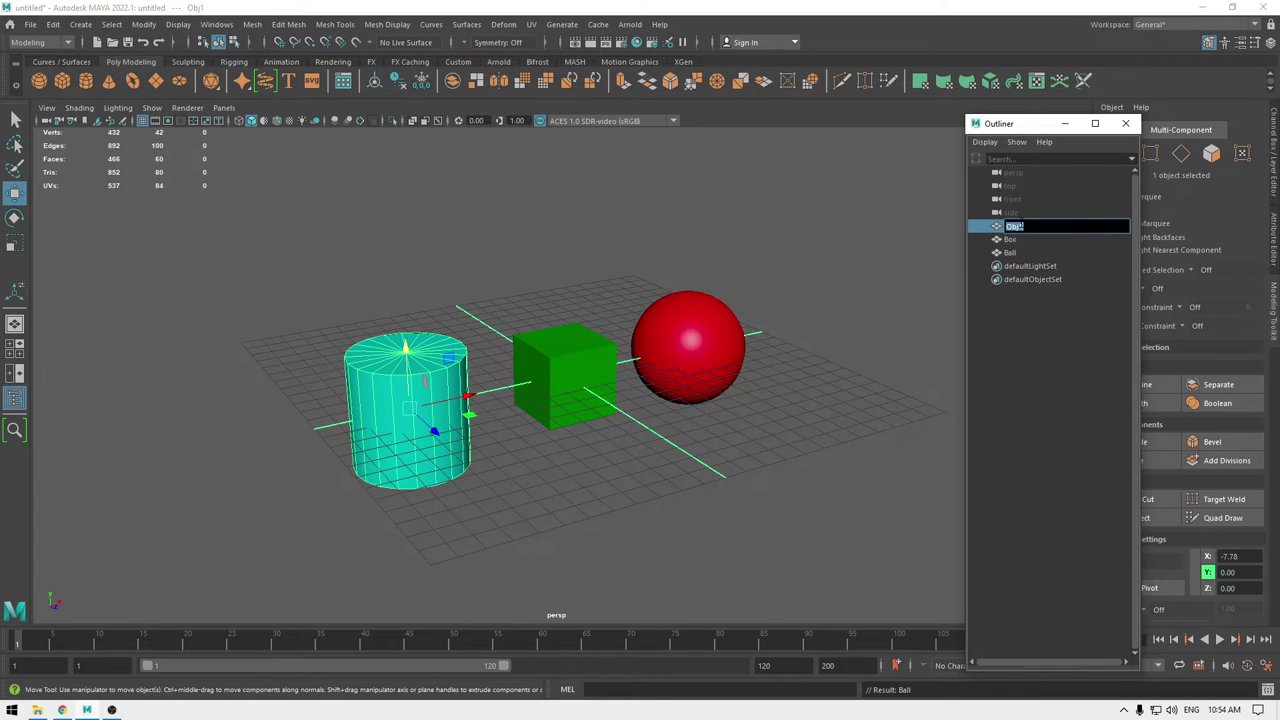
type("Pipe")
key("Return")
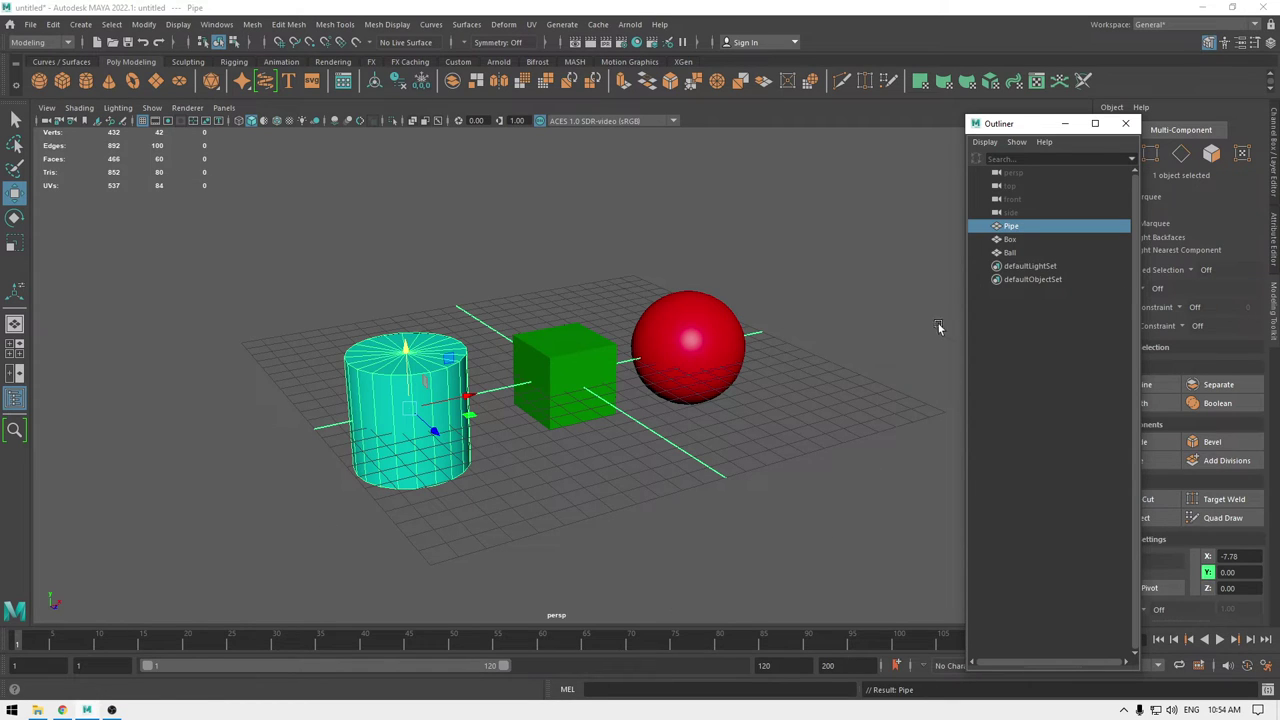
left_click(1005, 252)
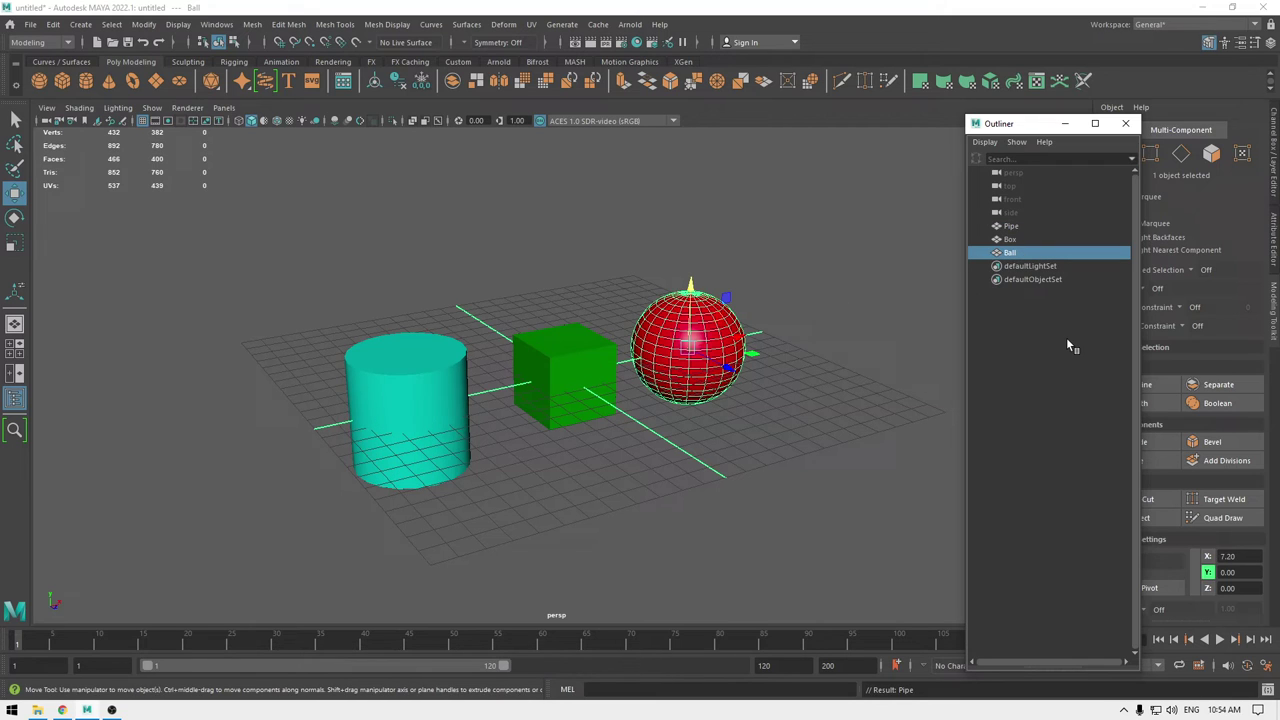
key("h")
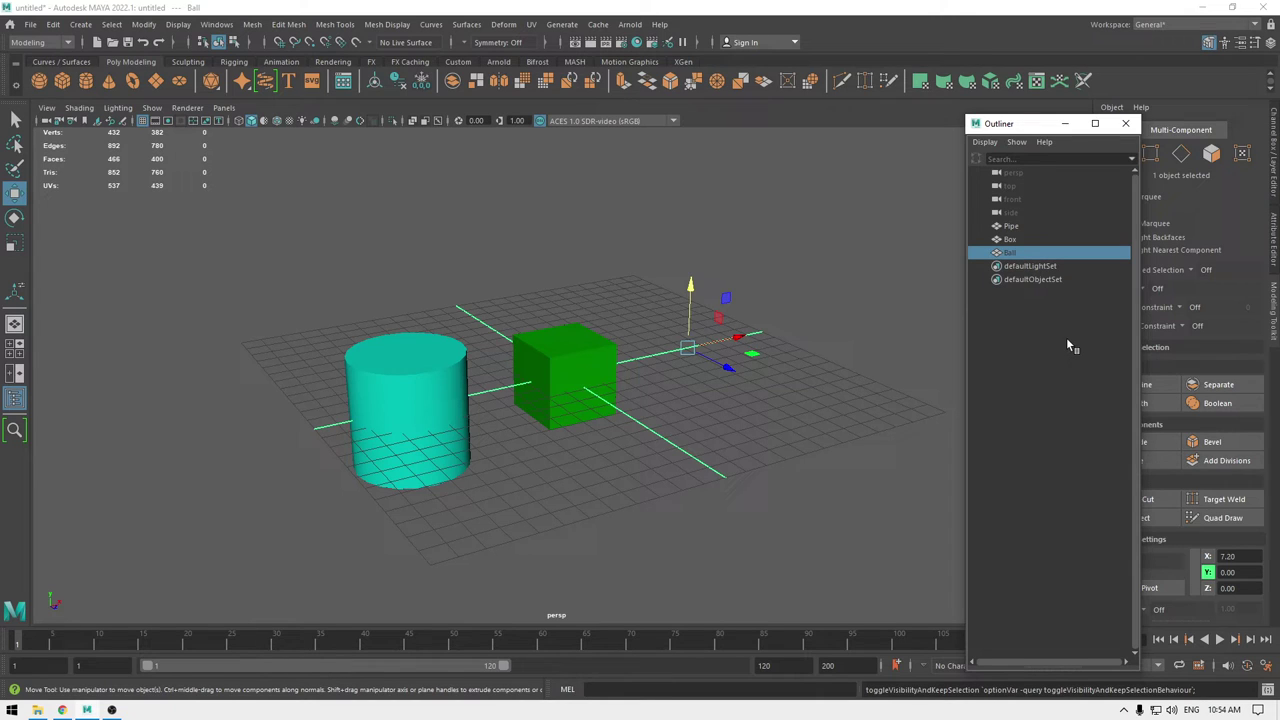
key("h")
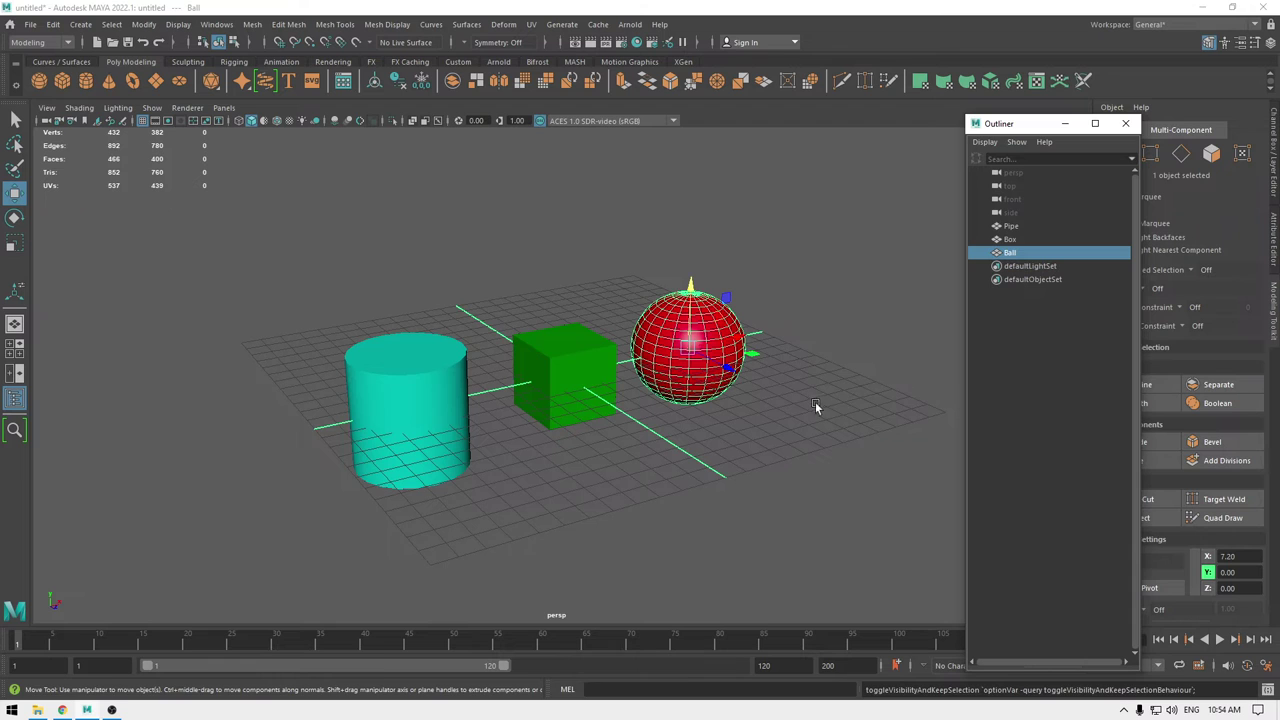
left_click_drag(814, 403, 798, 426, "alt")
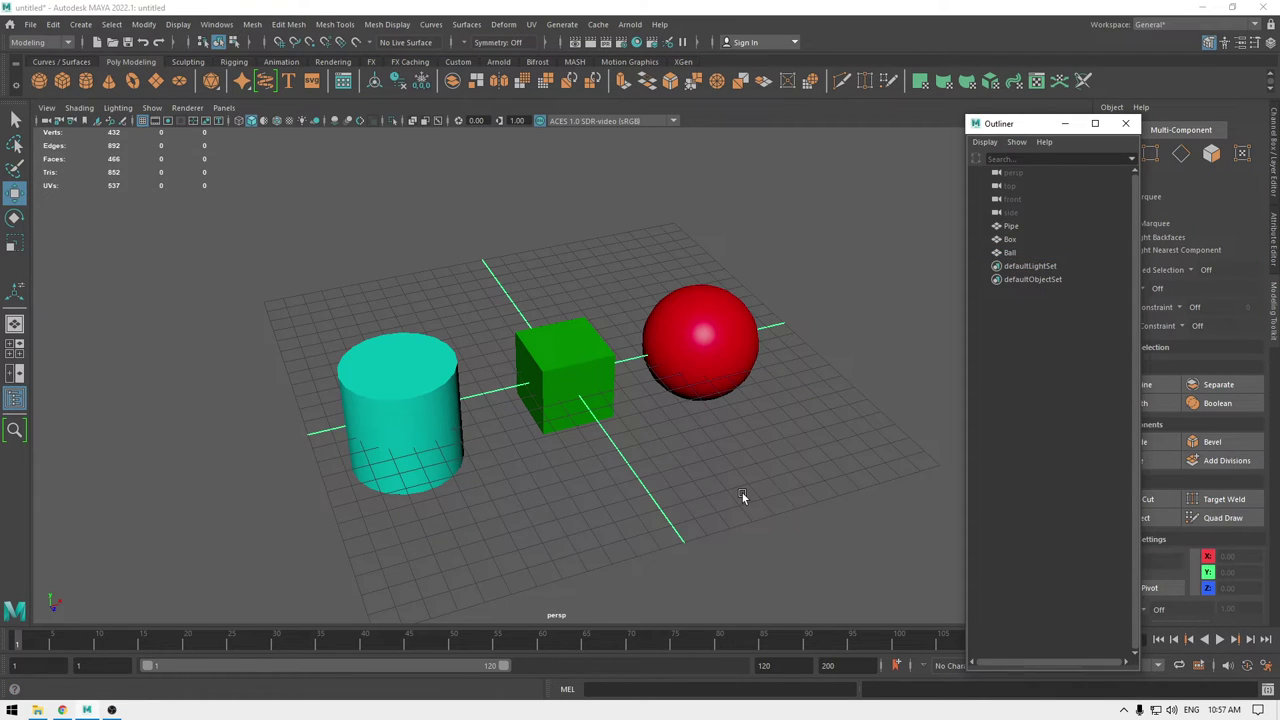
Parent Box under Ball in the Outliner, then select Ball and collapse its hierarchy
left_click(1023, 253)
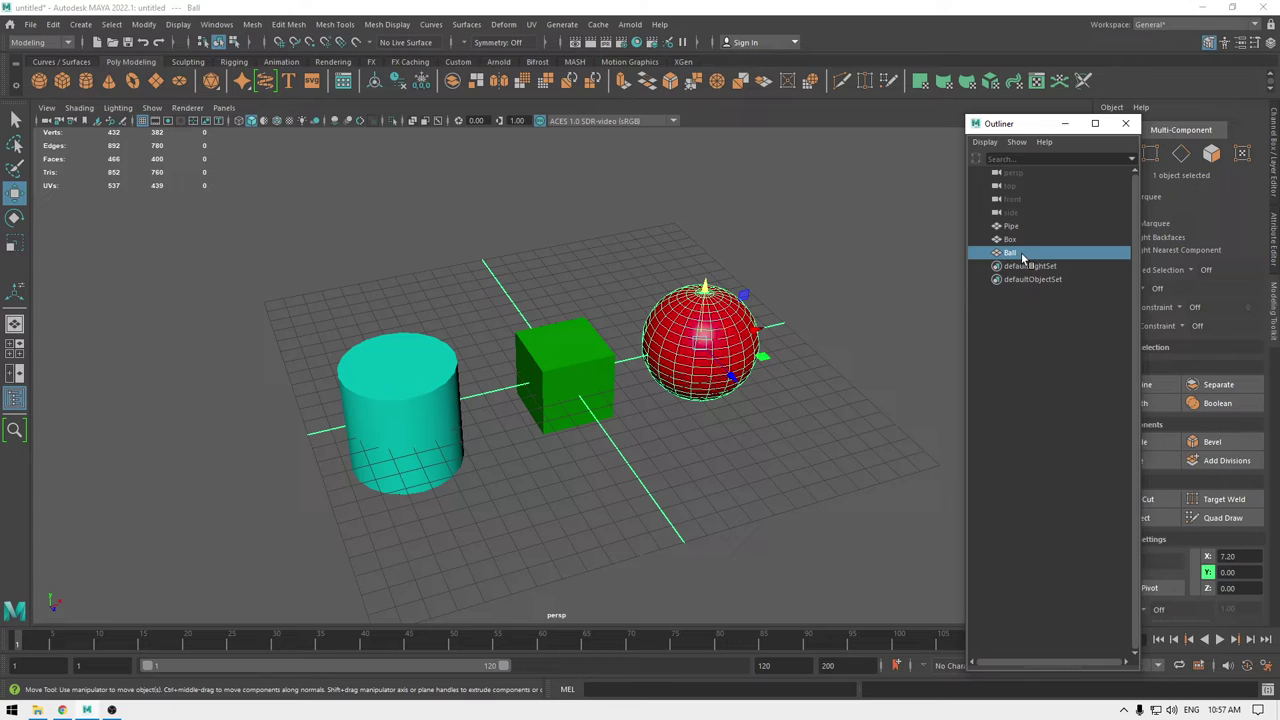
left_click_drag(1022, 258, 1030, 242)
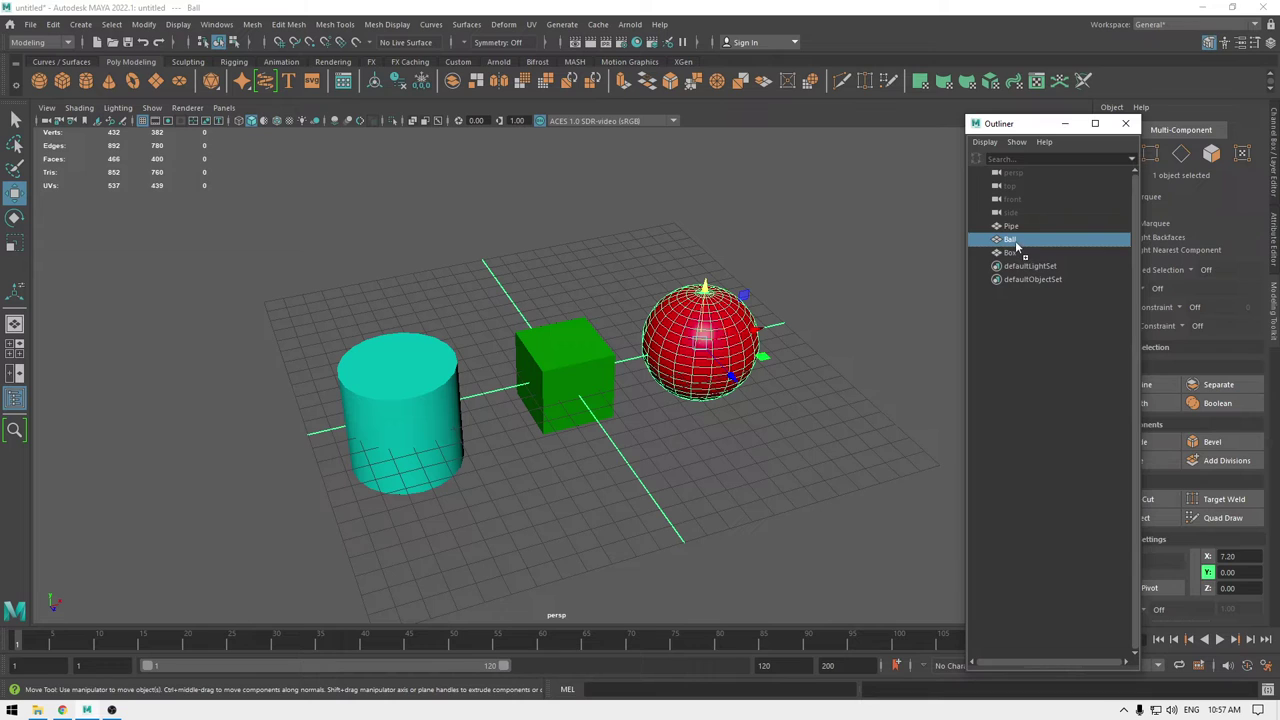
left_click_drag(1017, 252, 1016, 240)
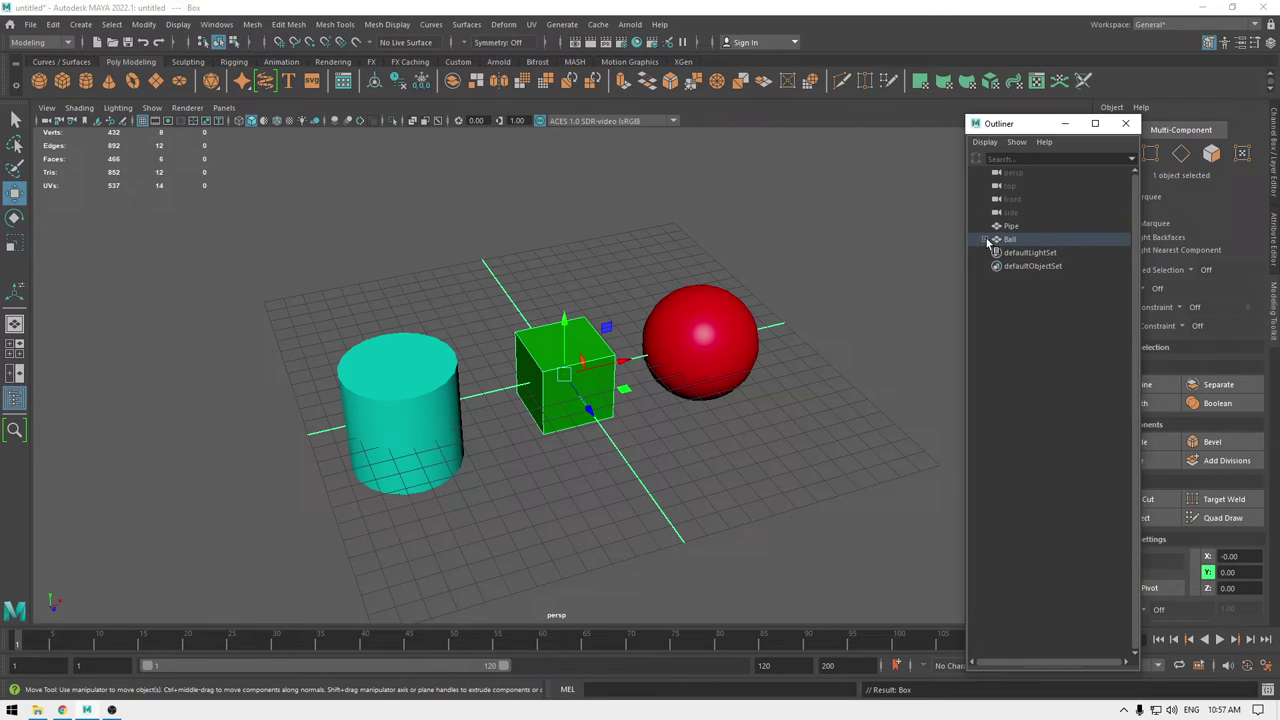
left_click(986, 240)
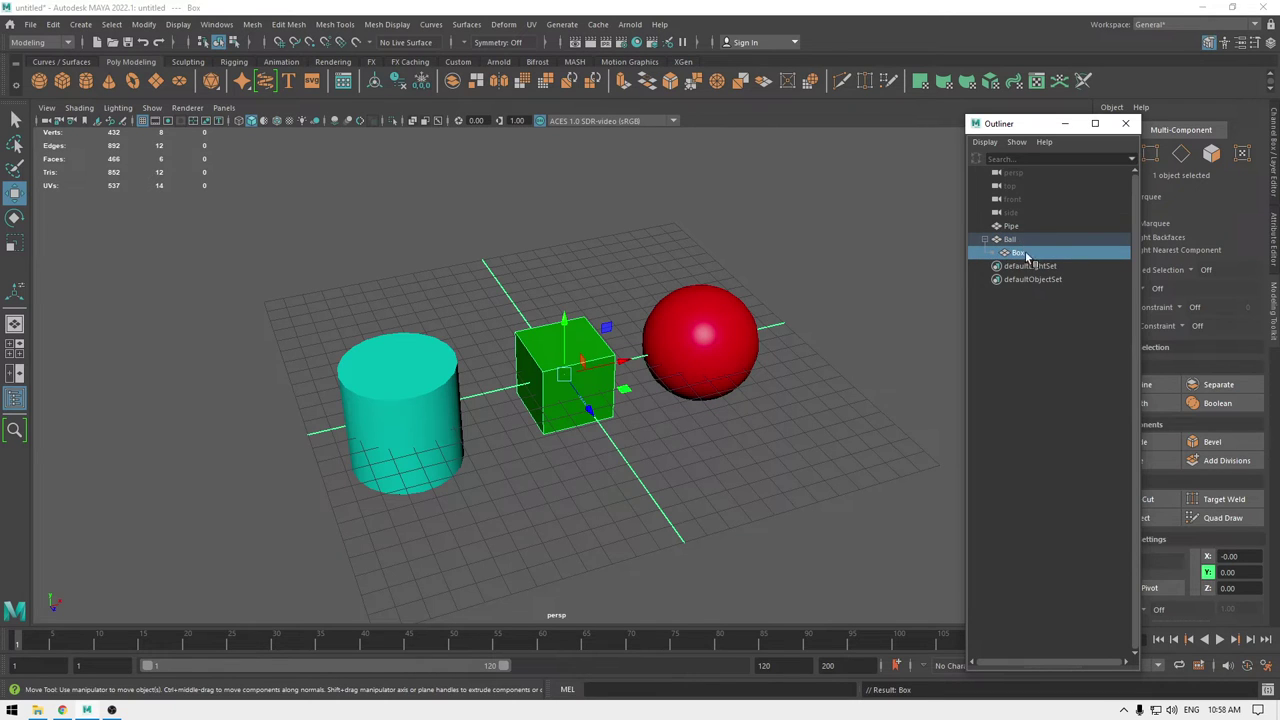
mouse_move(1024, 253)
left_mouse_down()
mouse_move(1034, 283)
mouse_move(1003, 249)
mouse_move(1016, 256)
left_mouse_up()
left_click(1004, 243)
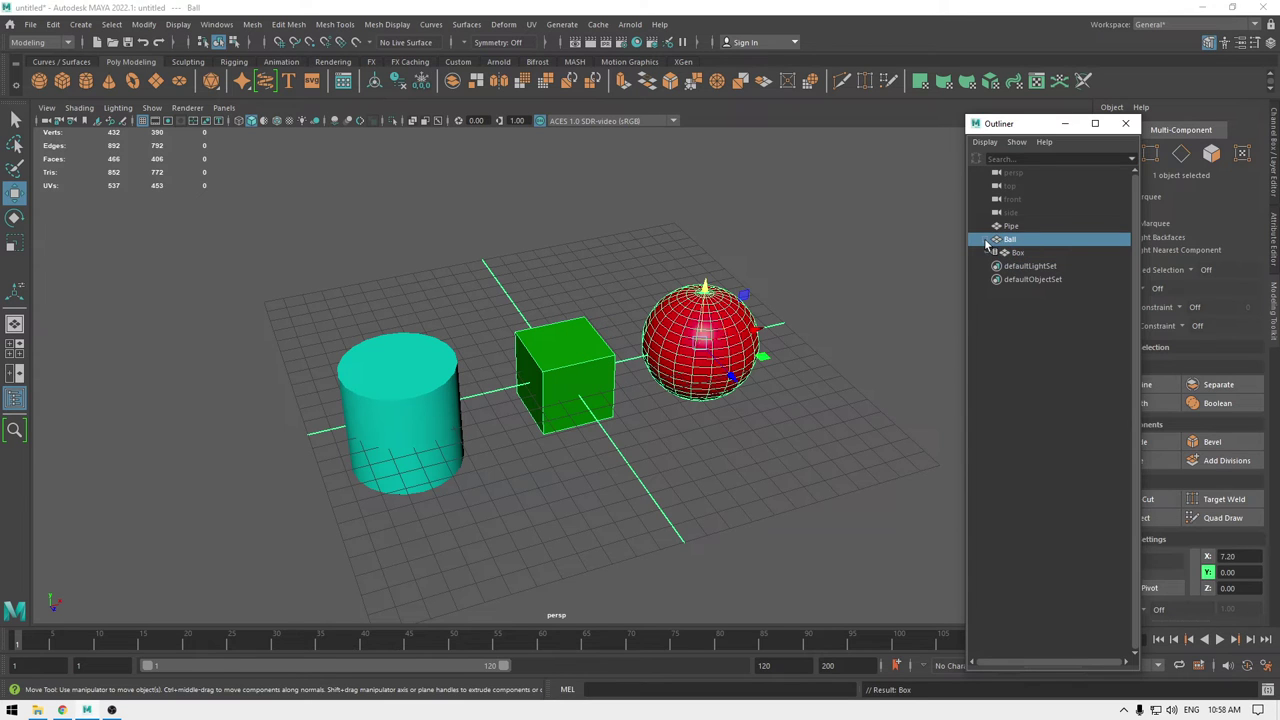
left_click(988, 241)
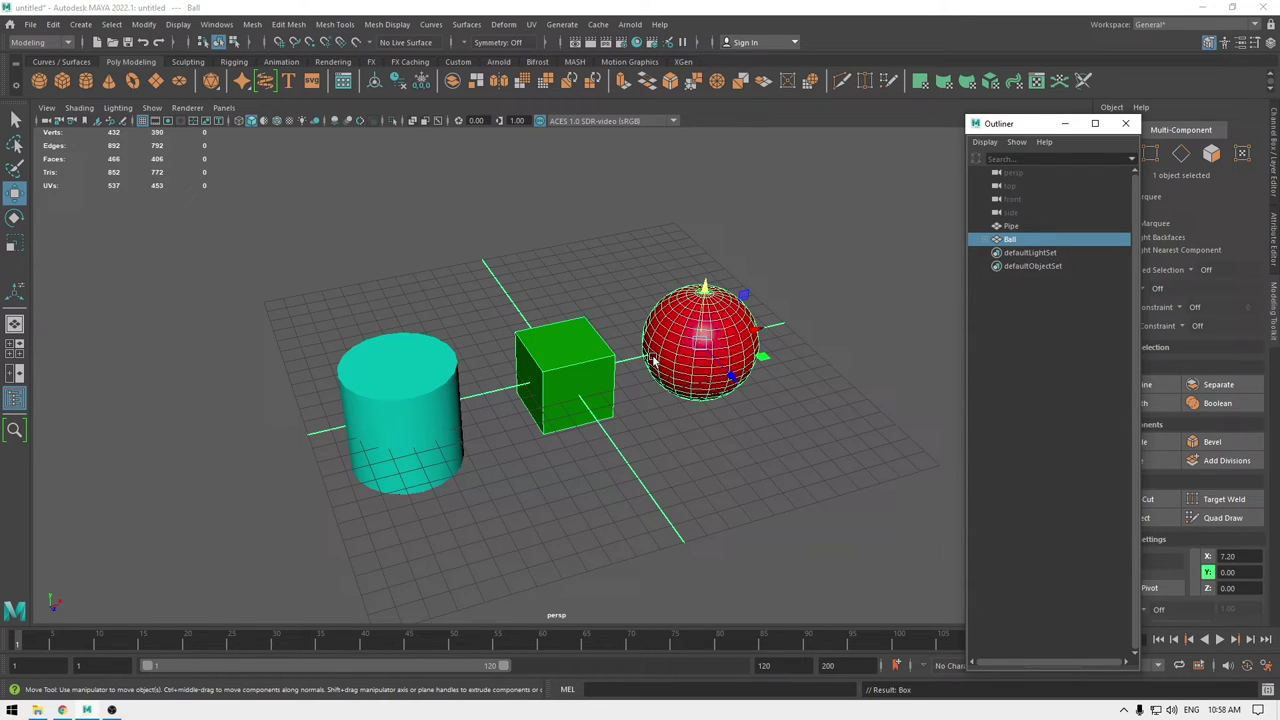
Move Ball with Box along X, test scaling and rotating the pair, then undo
left_click_drag(768, 330, 796, 322)
left_click_drag(722, 422, 745, 375, "alt")
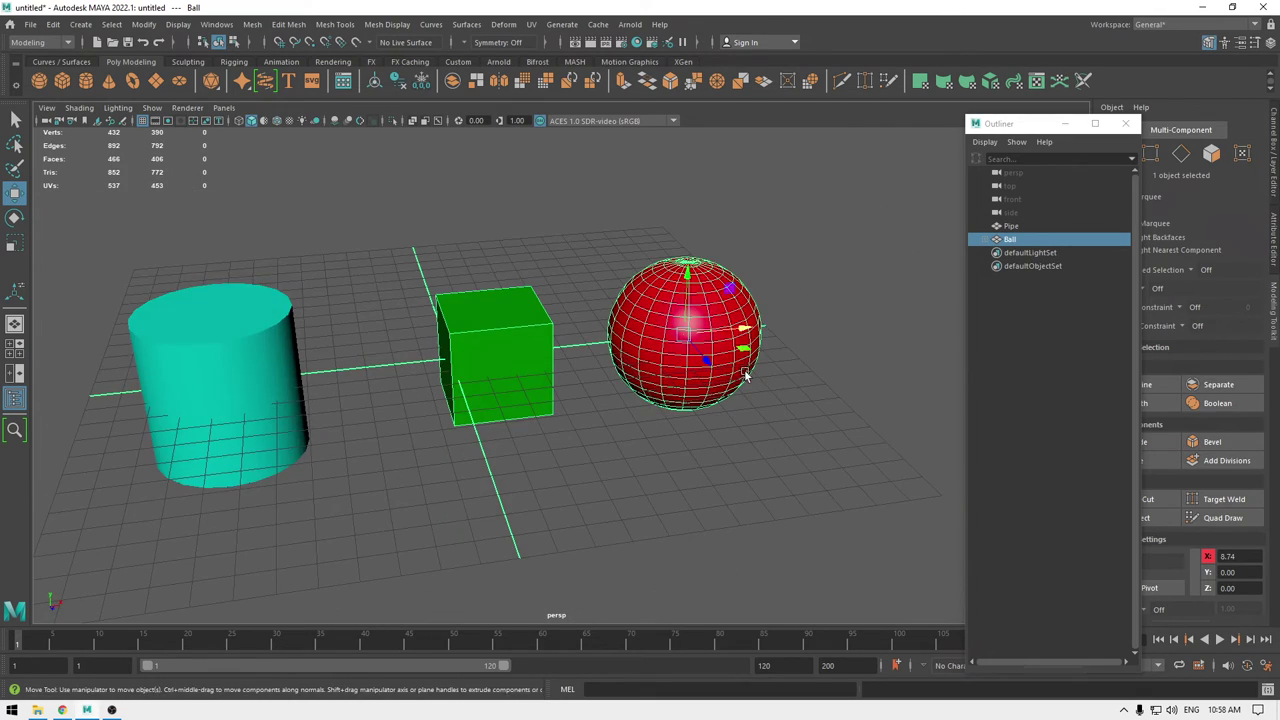
key("r")
left_click_drag(683, 333, 749, 343)
key("e")
left_click_drag(713, 302, 757, 337)
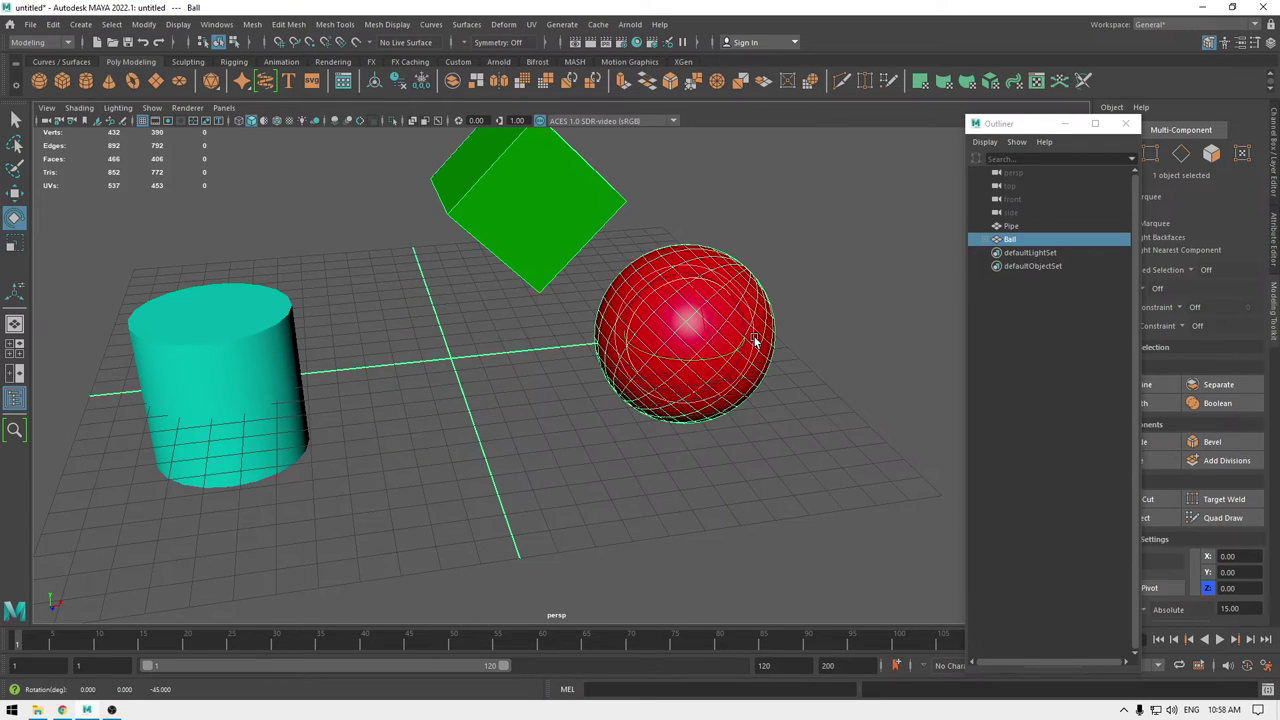
key("ctrl+z")
key("ctrl+z")
key("w")
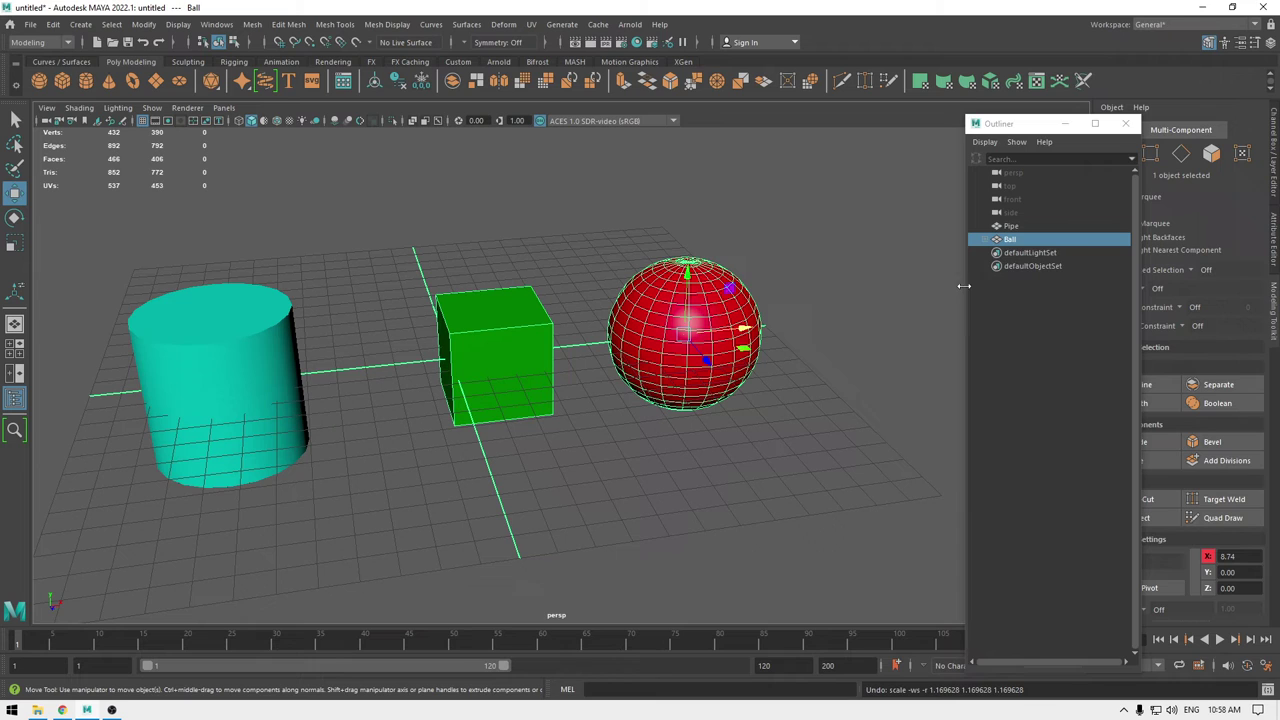
Unparent Box from Ball, then select the Ball, Box and Pipe rows in turn
left_click(987, 240)
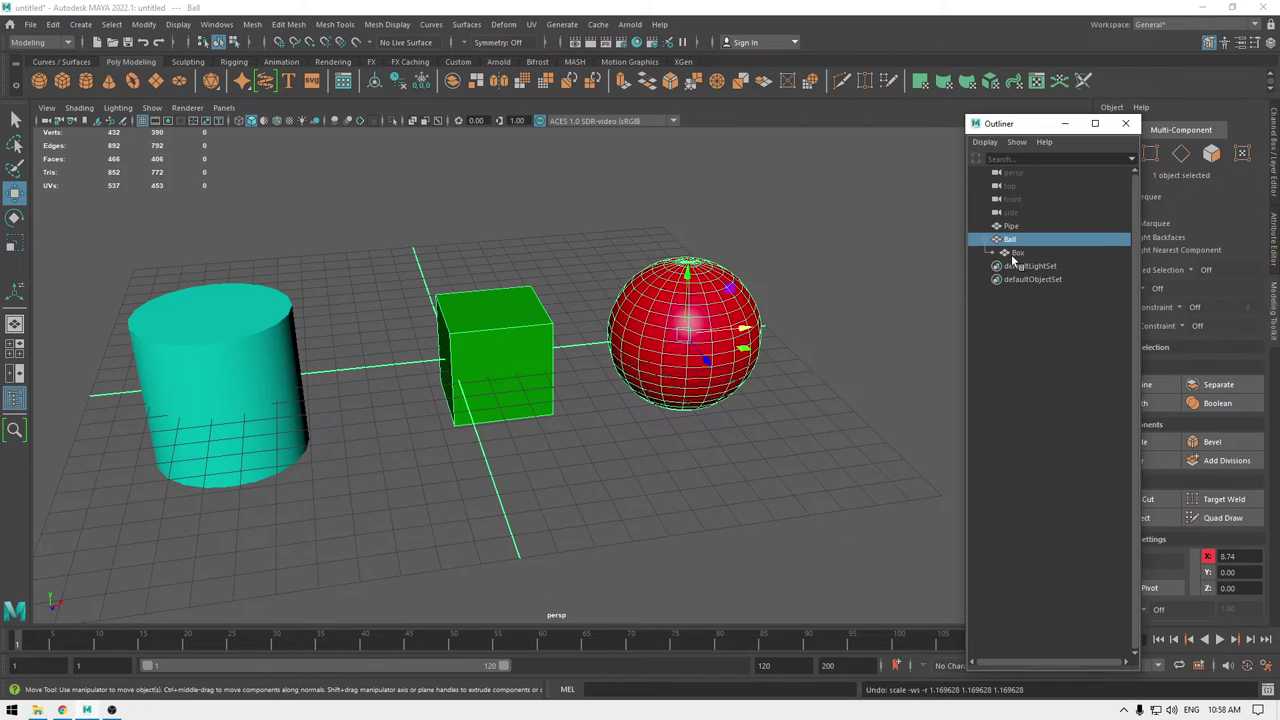
mouse_move(1018, 258)
middle_mouse_down()
mouse_move(1032, 266)
mouse_move(1024, 251)
middle_mouse_up()
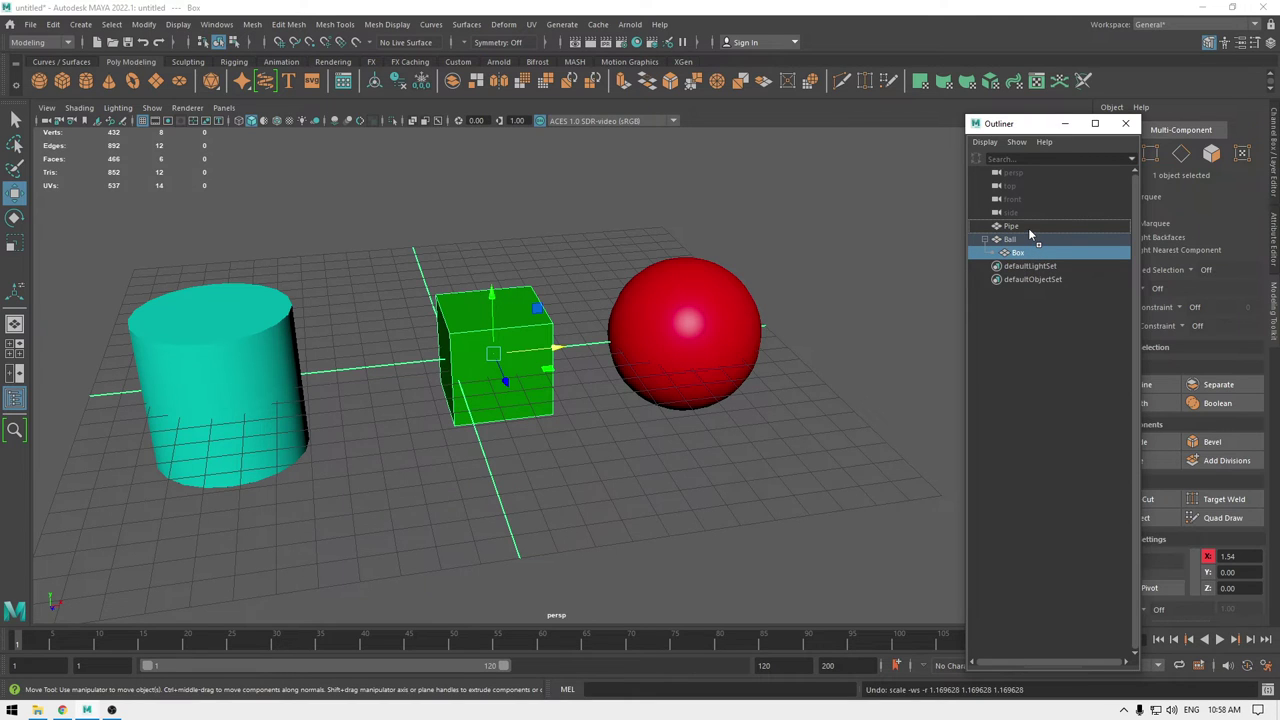
key("ctrl+z")
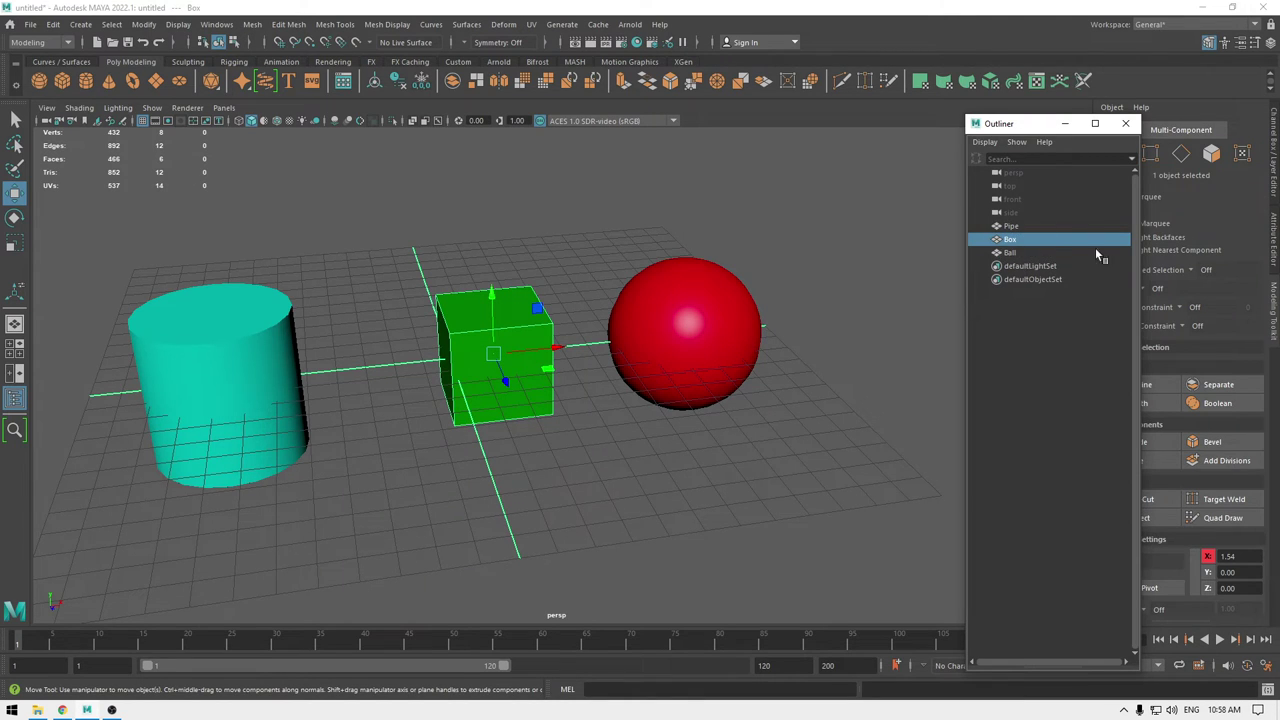
left_click(1069, 327)
left_click(1025, 253)
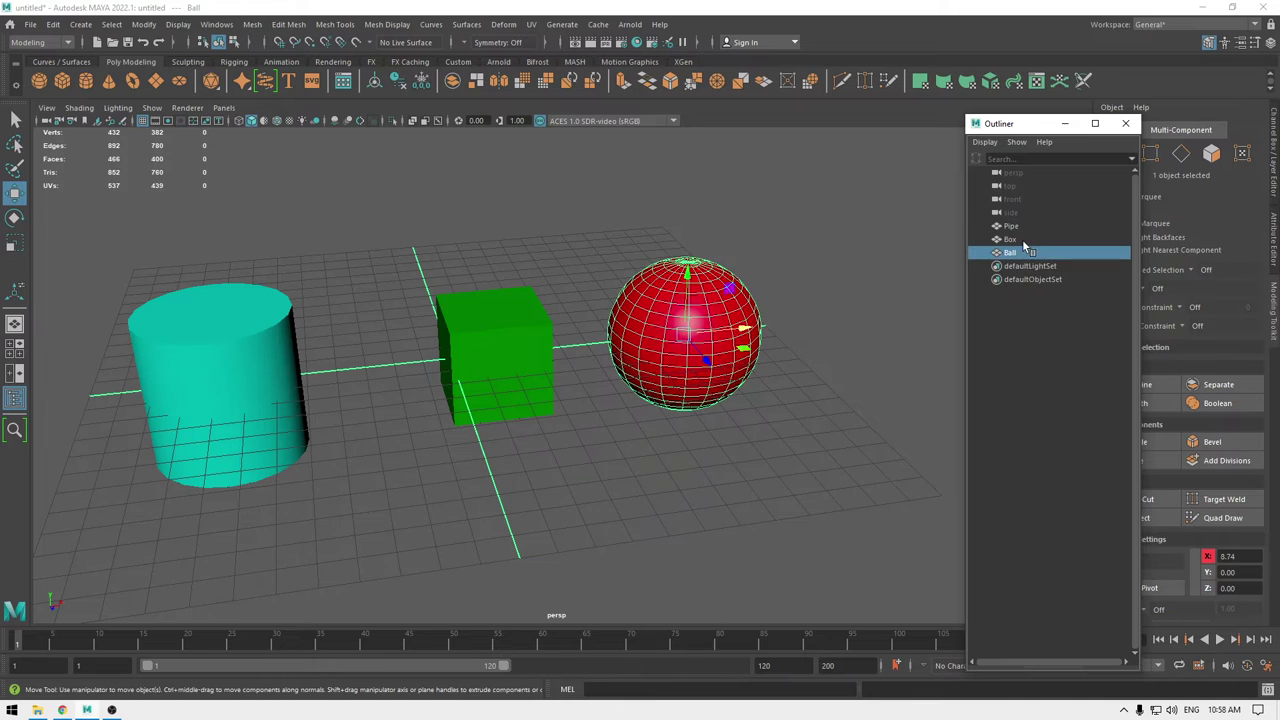
left_click(1022, 239)
left_click(1023, 227)
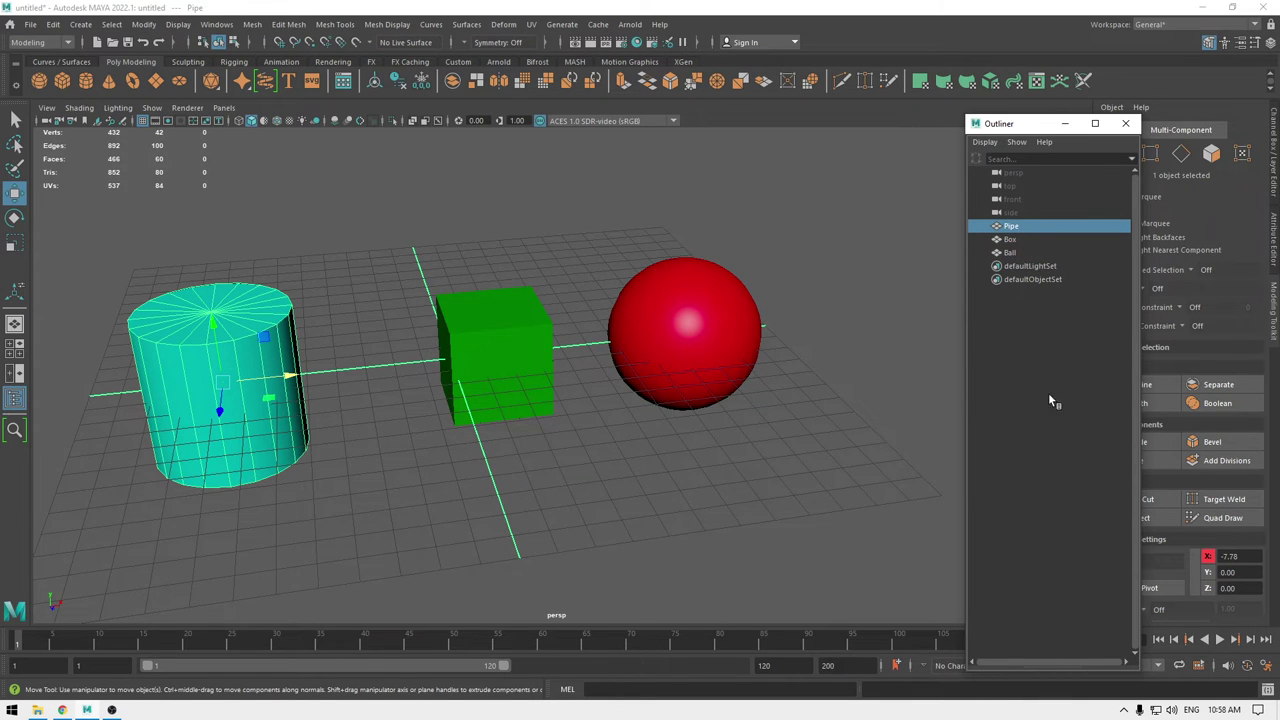
Group Pipe, Box and Ball with Ctrl+G and rename group1 to object_grp
left_click(1023, 241, "shift")
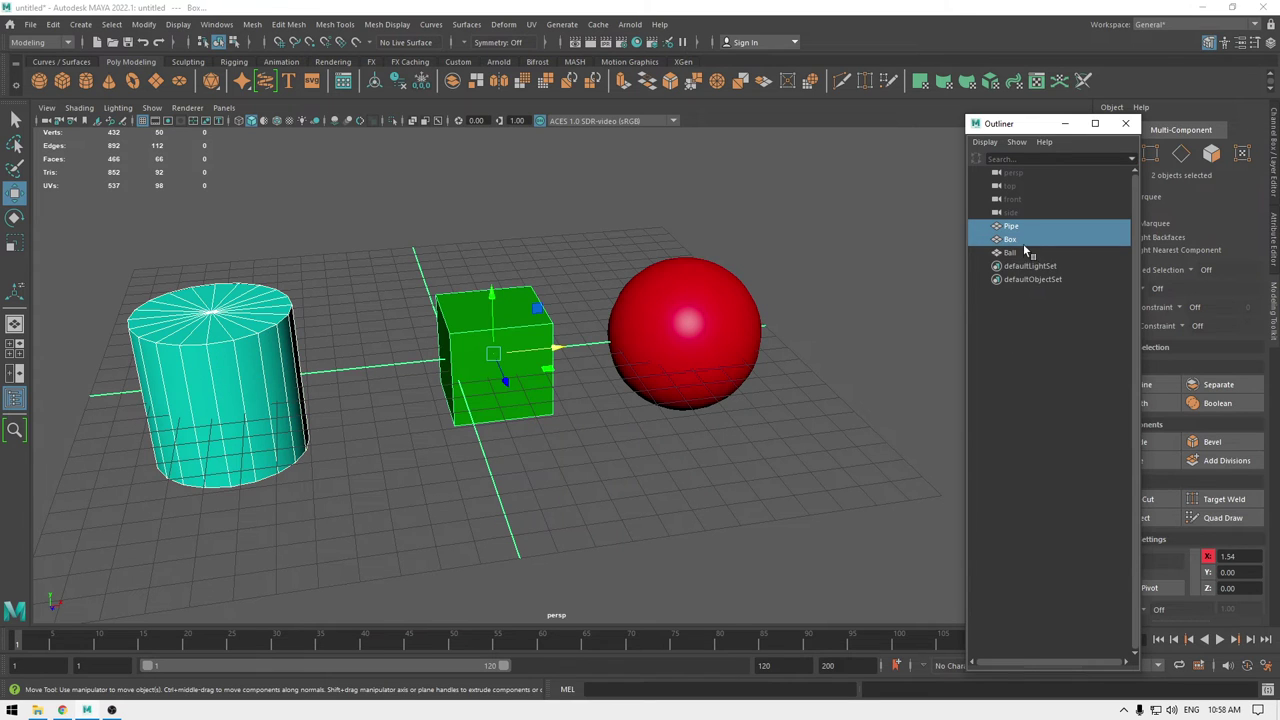
left_click(1021, 252, "shift")
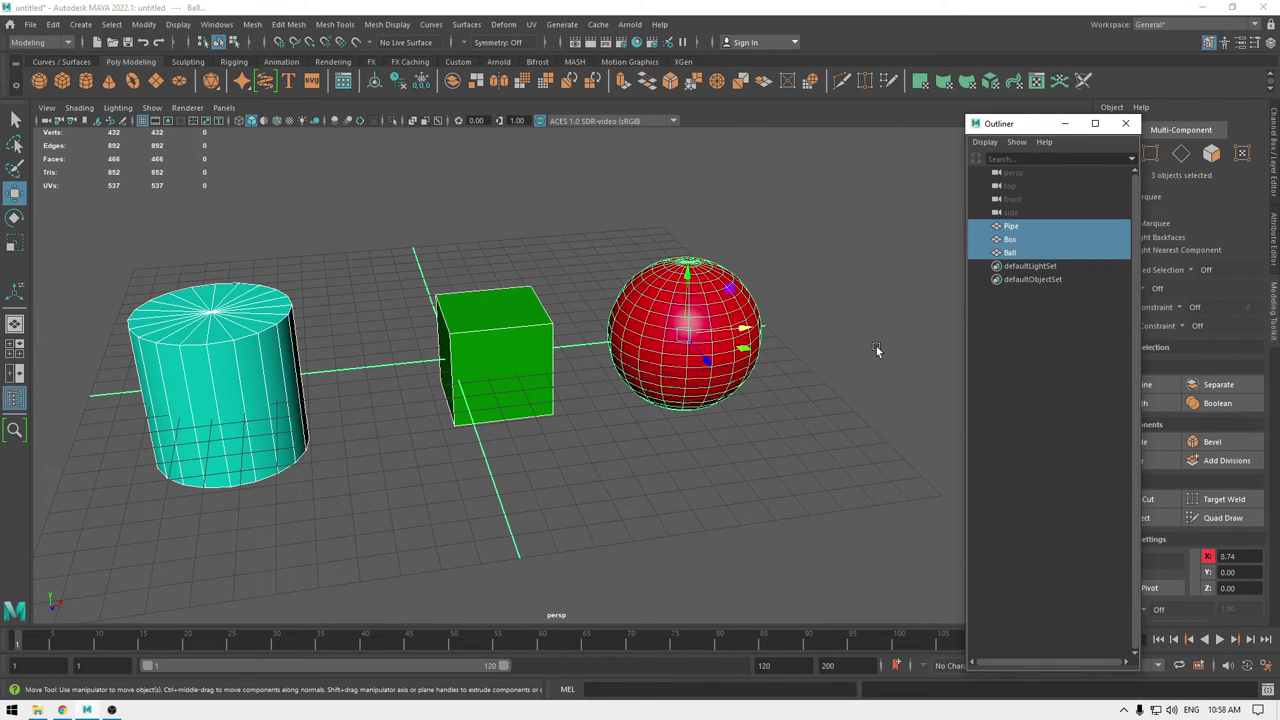
key("ctrl+g")
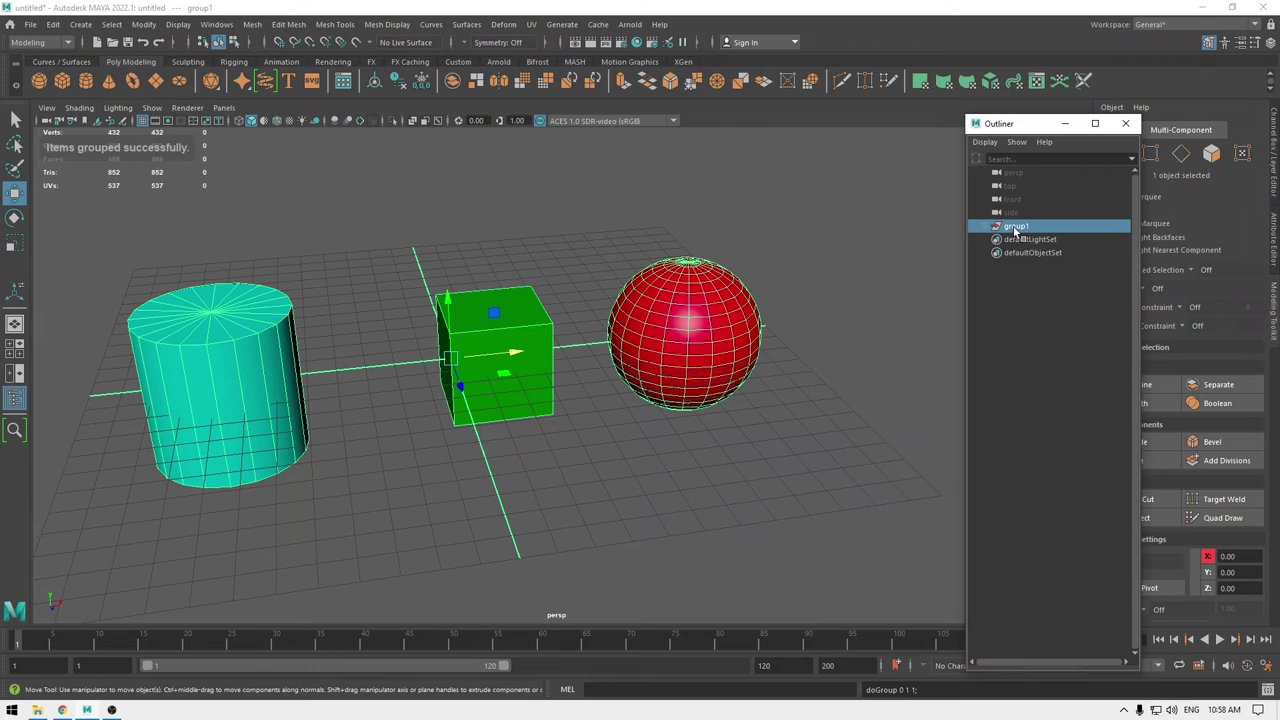
double_click(1014, 228)
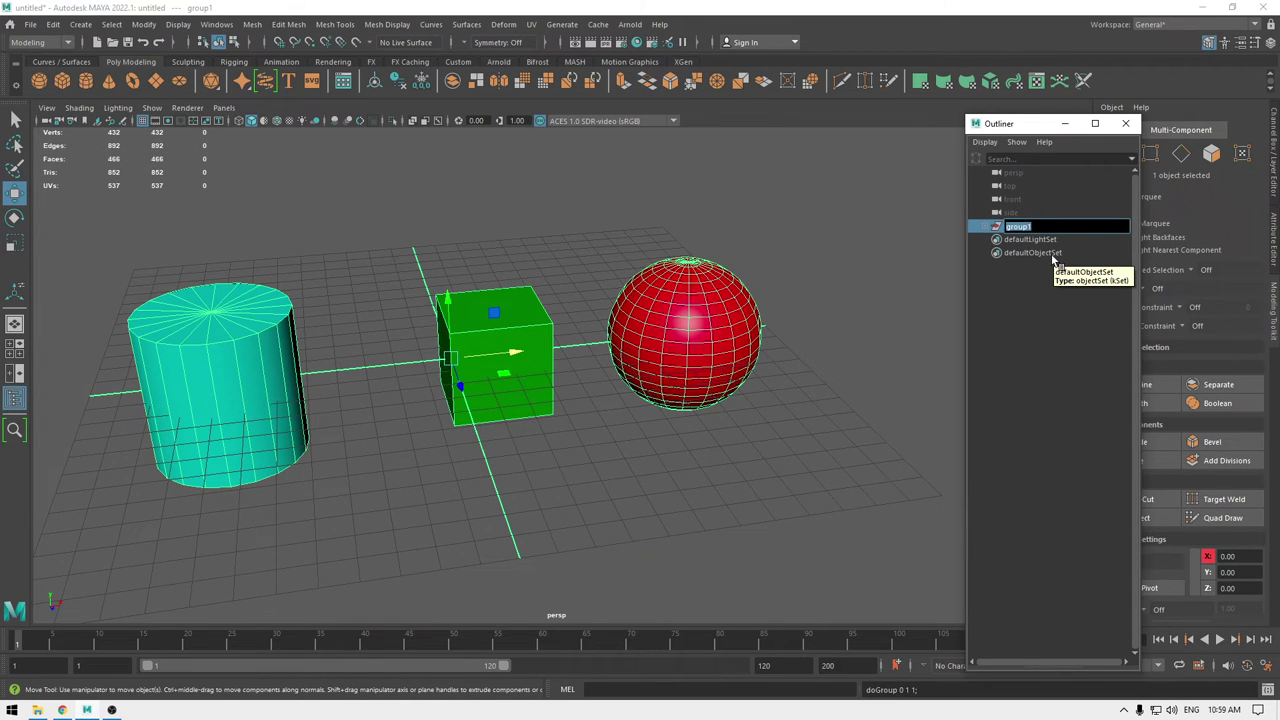
type("object_grp")
key("Return")
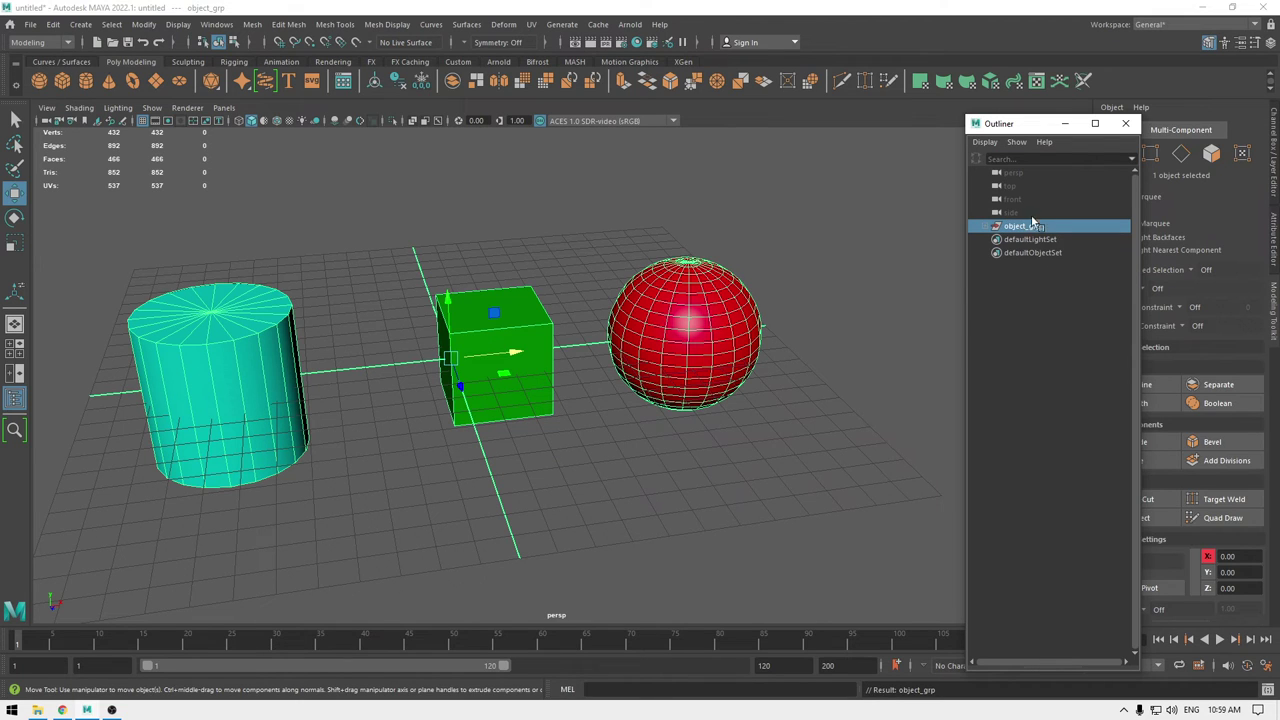
Test moving, rotating and scaling object_grp as a whole, then undo the changes
left_click(513, 356)
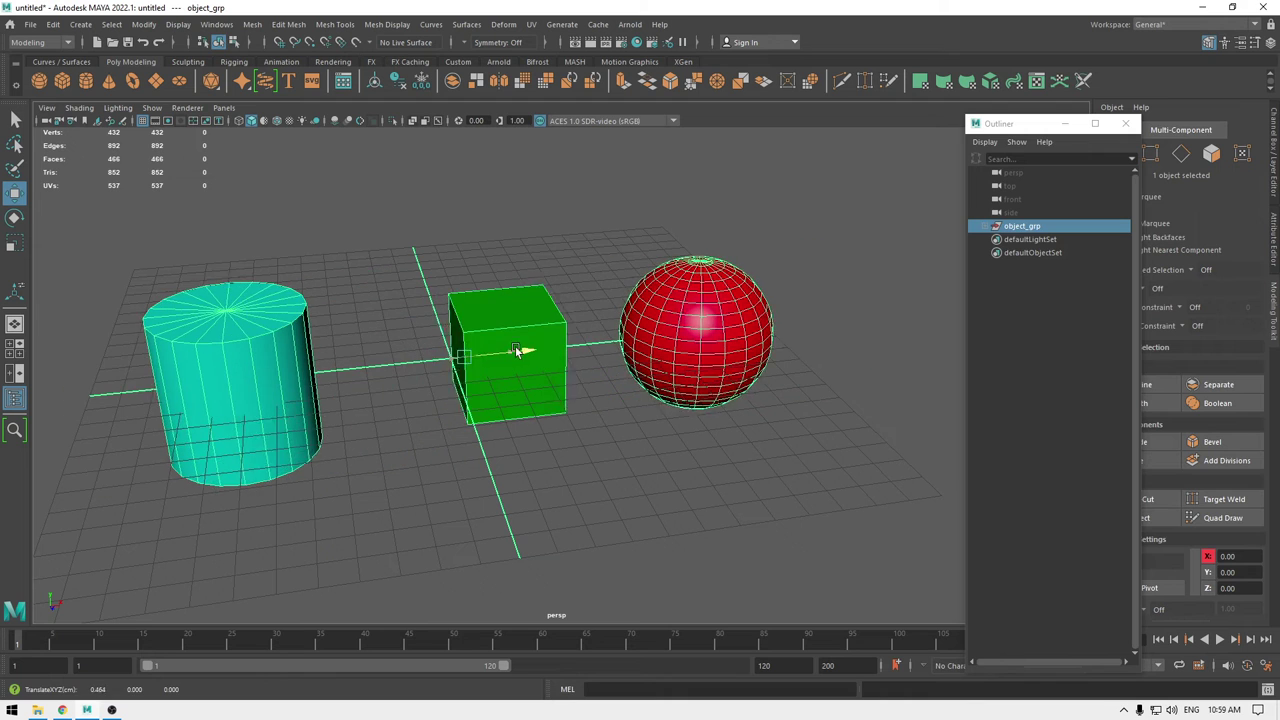
key("e")
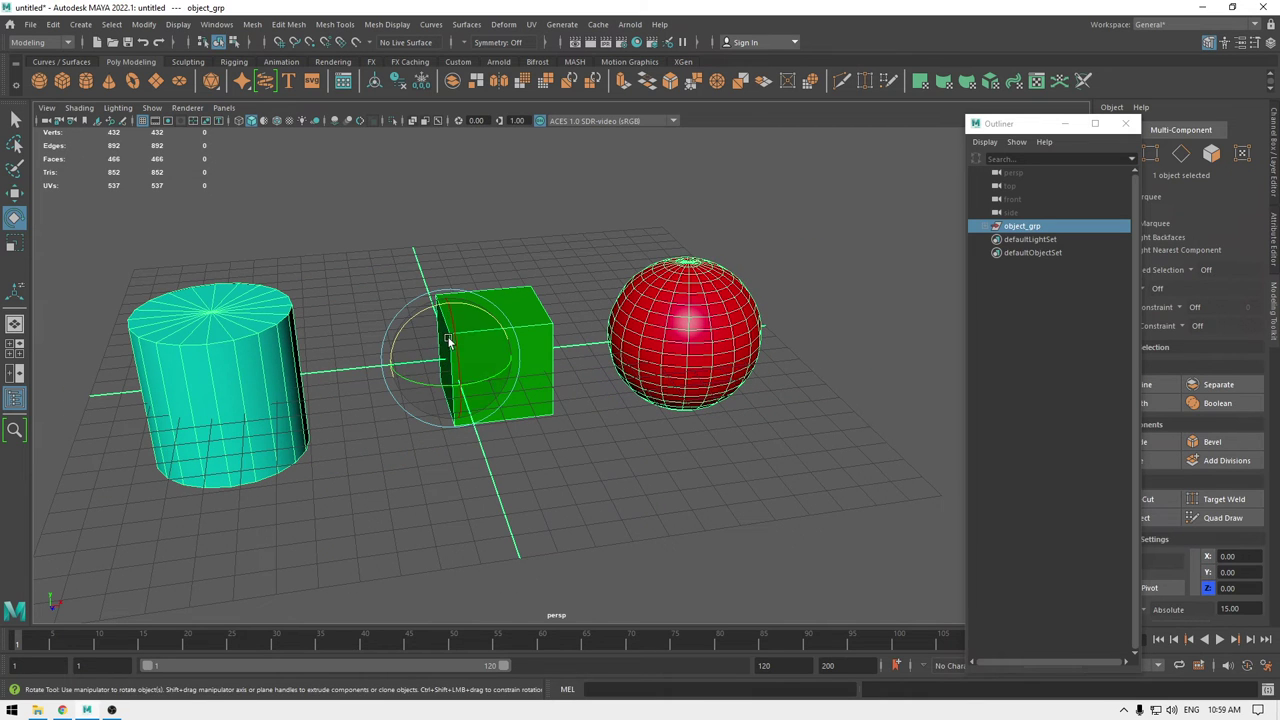
left_click_drag(445, 345, 461, 403)
key("ctrl+z")
key("w")
key("e")
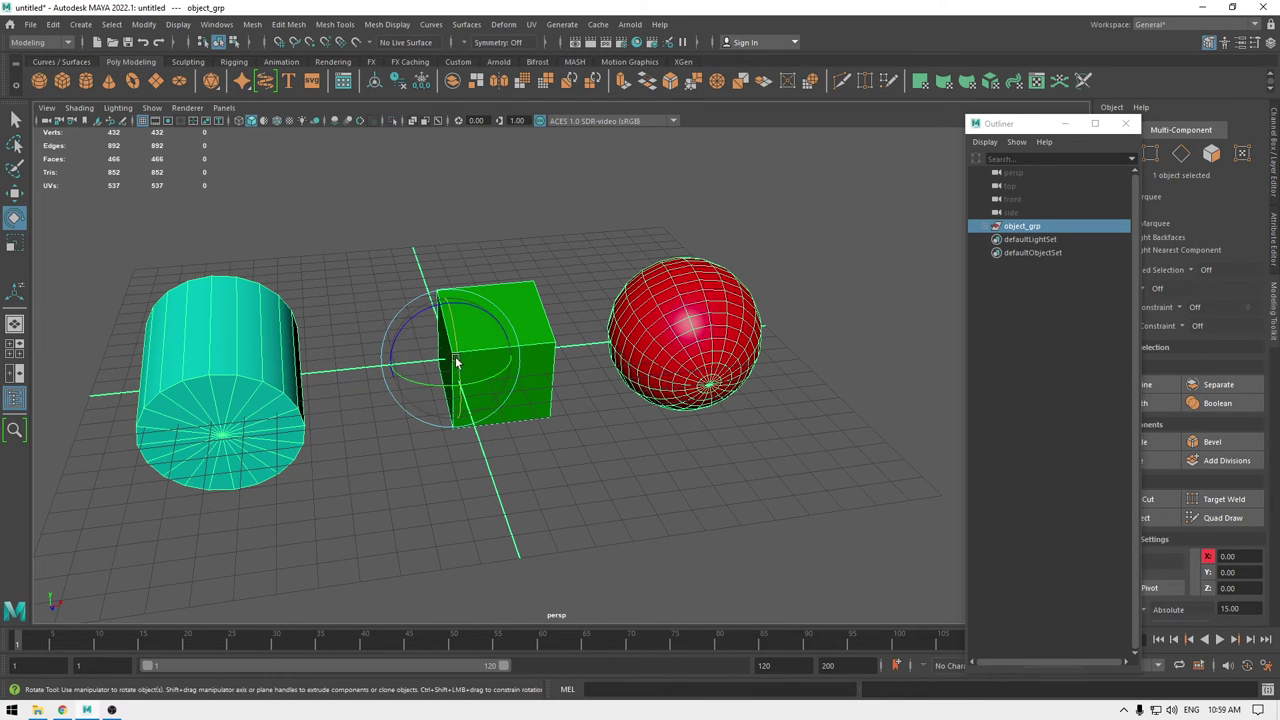
key("r")
left_click_drag(451, 358, 331, 372)
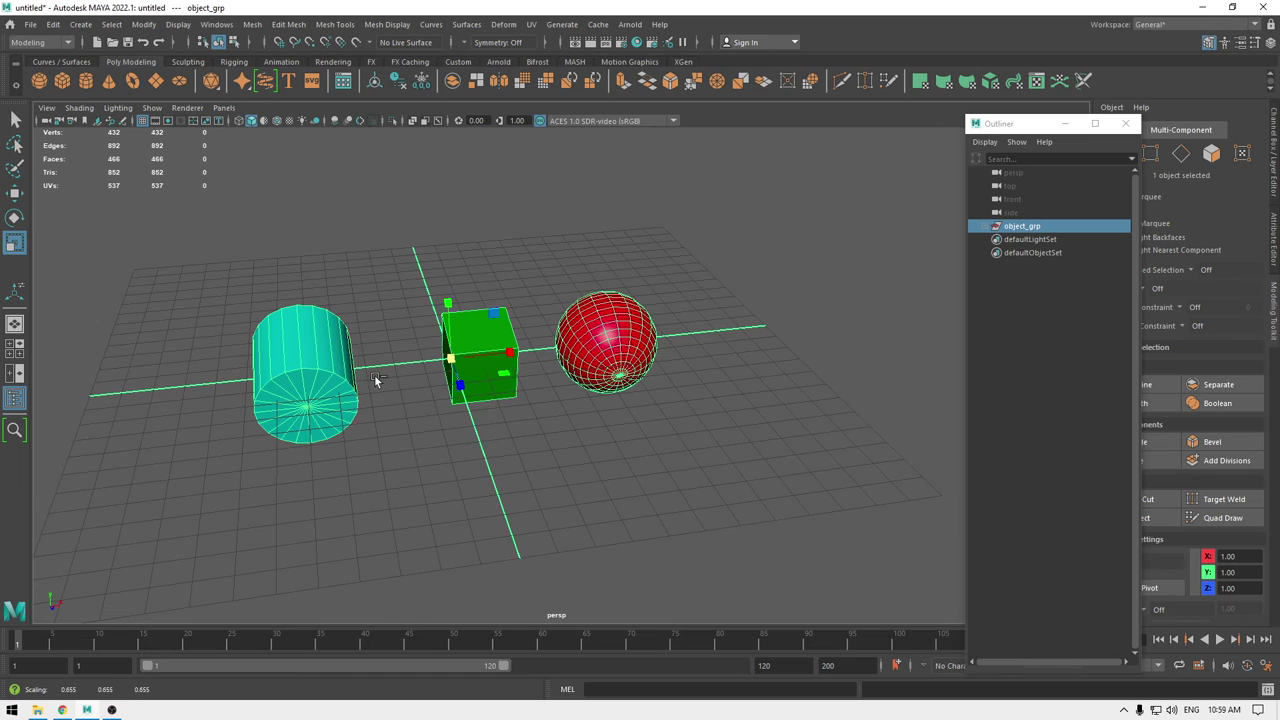
key("ctrl+z")
key("ctrl+z")
key("w")
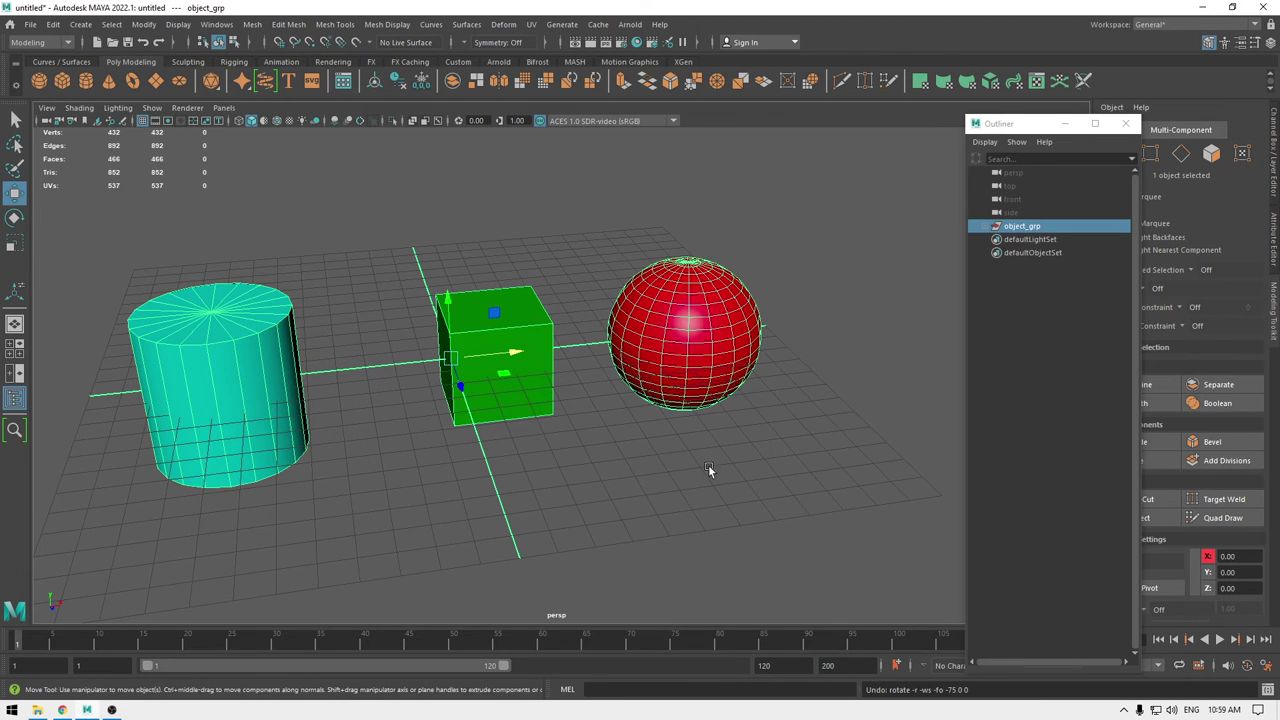
left_click_drag(708, 465, 663, 468, "alt")
left_click_drag(711, 620, 640, 458, "alt")
Filter the Outliner by 'ball', expand object_grp and select the Ball row
left_click(689, 509)
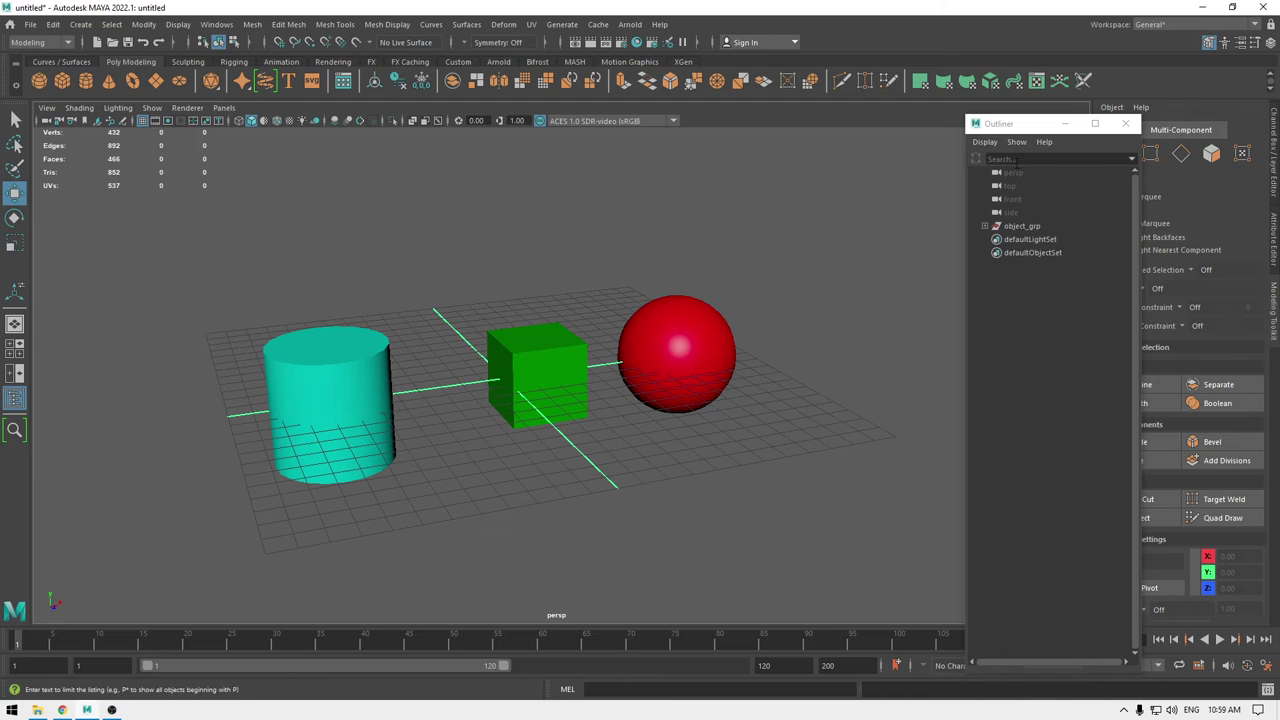
left_click(1016, 160)
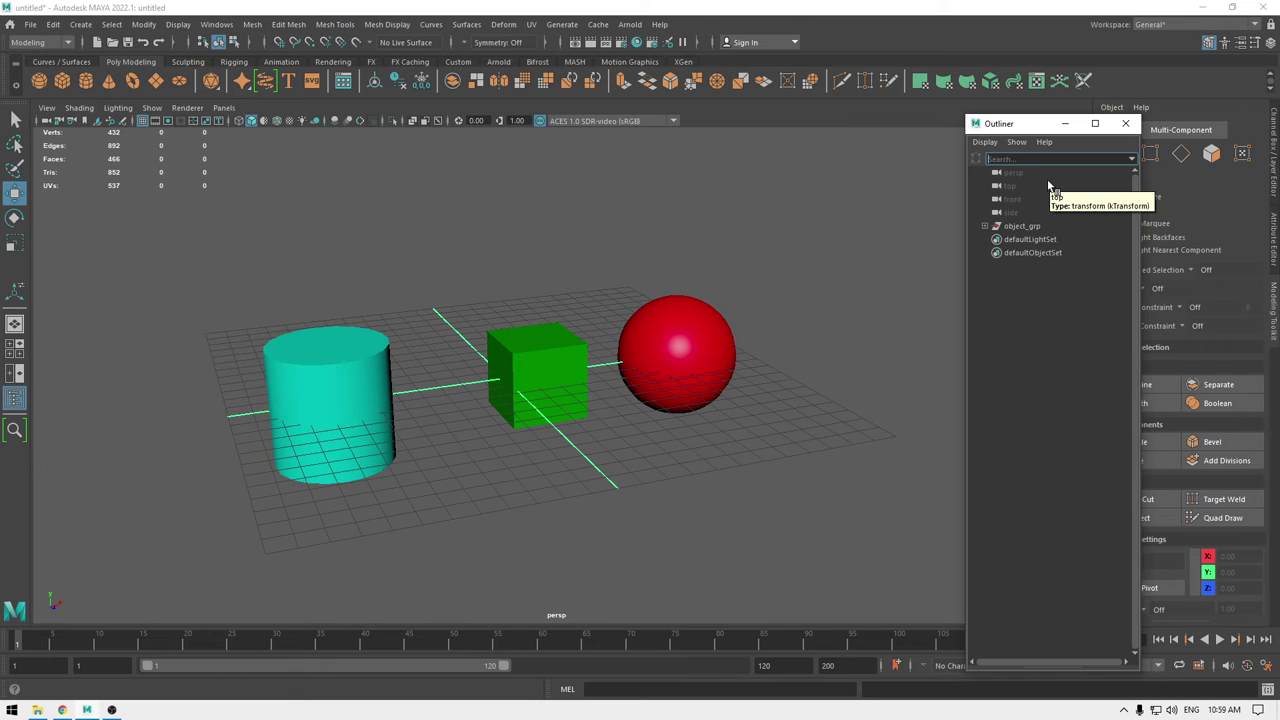
type("ball")
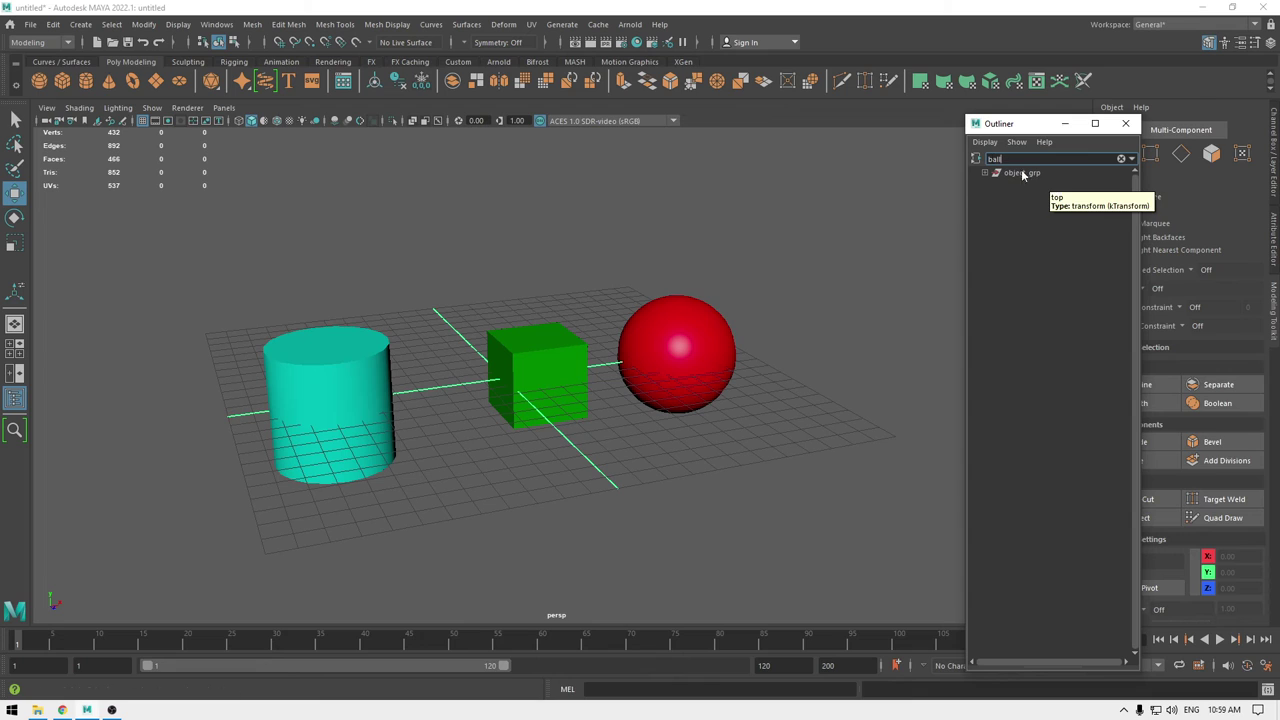
left_click(997, 191)
left_click(985, 174)
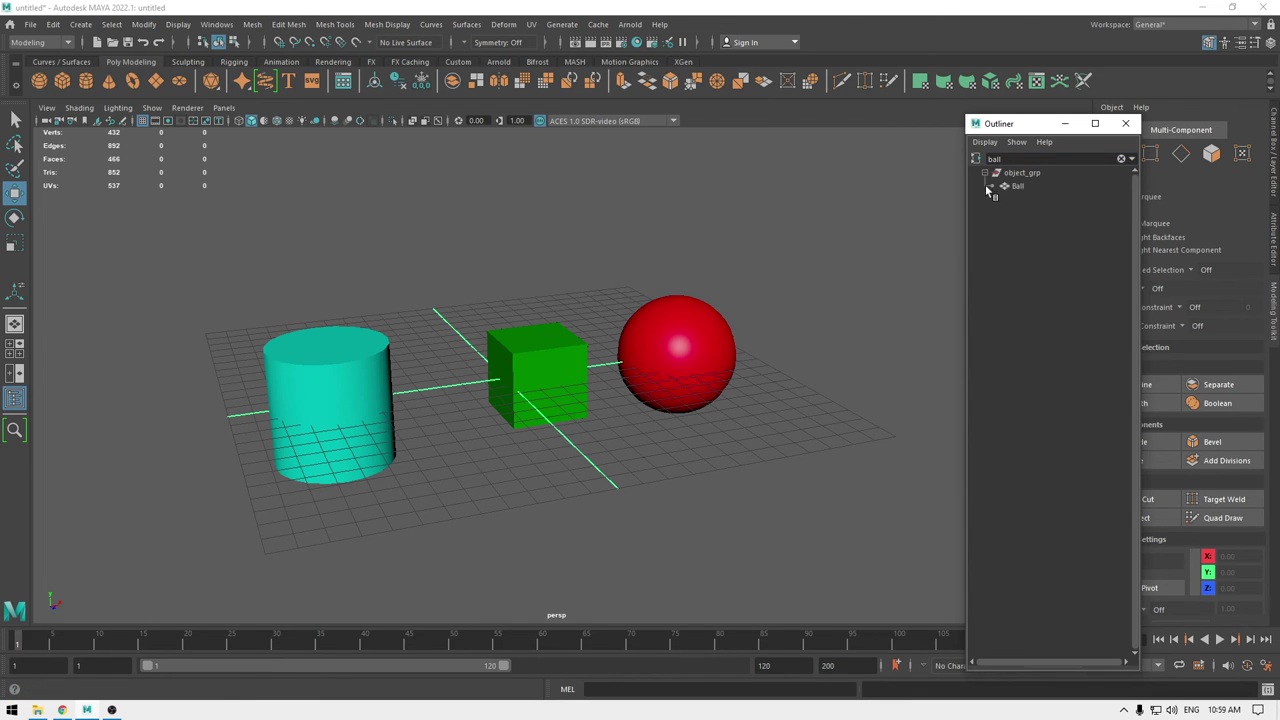
left_click(1016, 187)
left_click_drag(745, 406, 1114, 209, "alt")
Clear the 'ball' search filter, orbit to a closer view, and deselect Ball
left_click(1121, 160)
left_click_drag(920, 334, 643, 417, "alt")
left_click(712, 447)
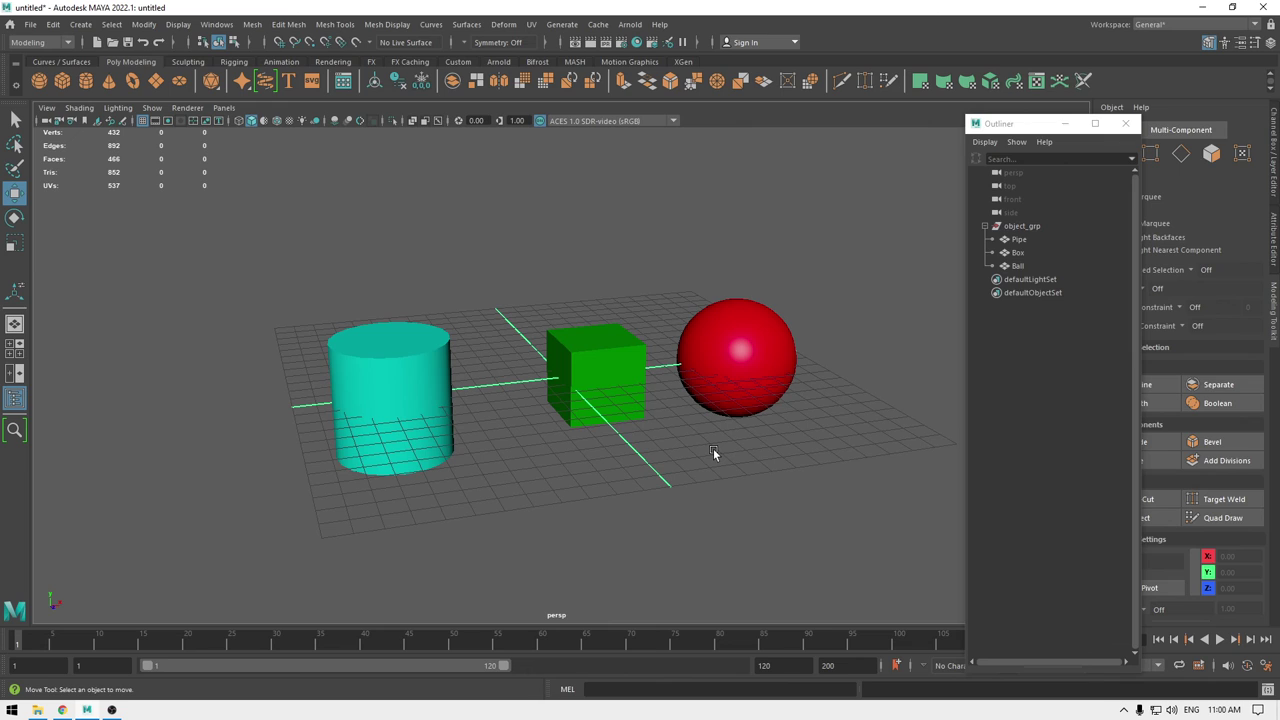